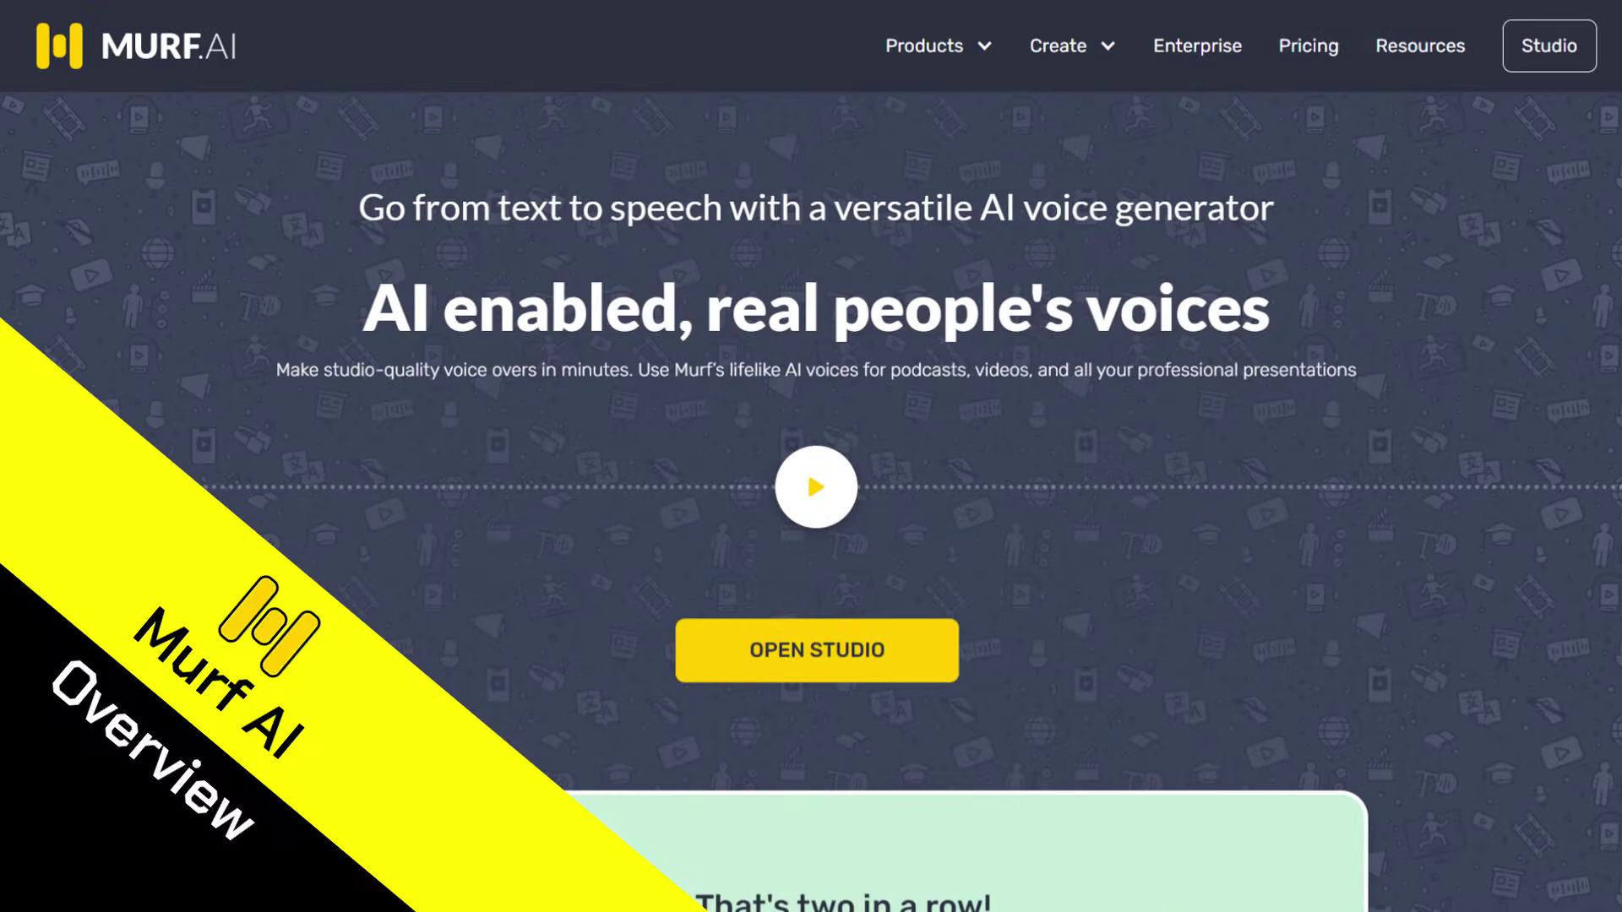
# - Scroll down to the voice-cloning samples and play Julie's human voice, then her cloned voice
pyautogui.scroll(-10, 811, 456)
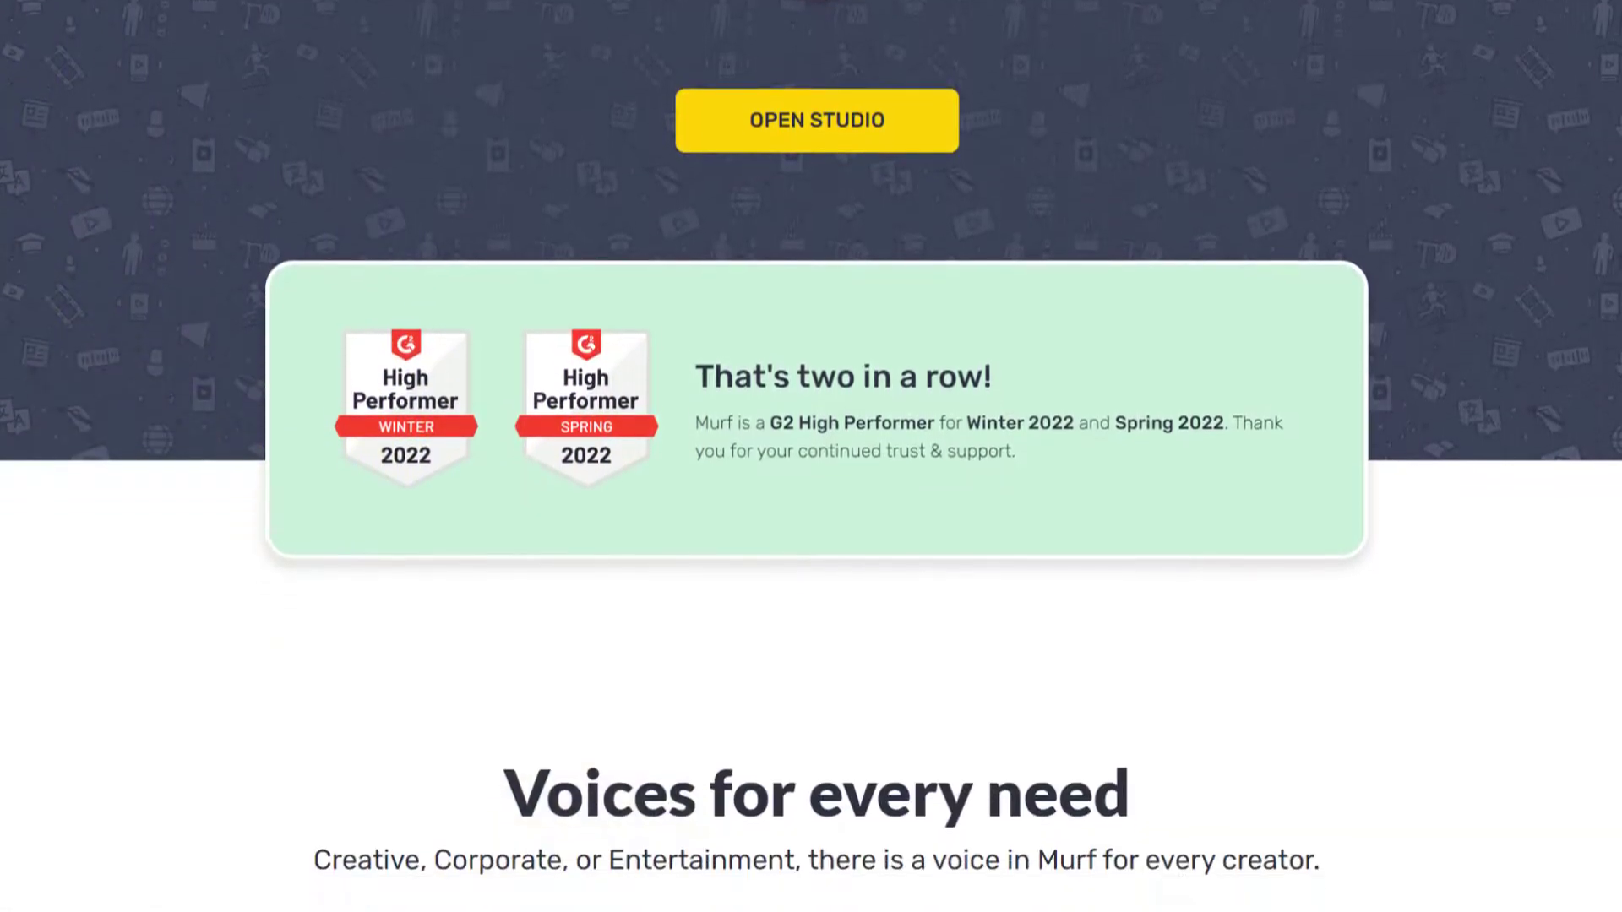
pyautogui.scroll(-8, 811, 456)
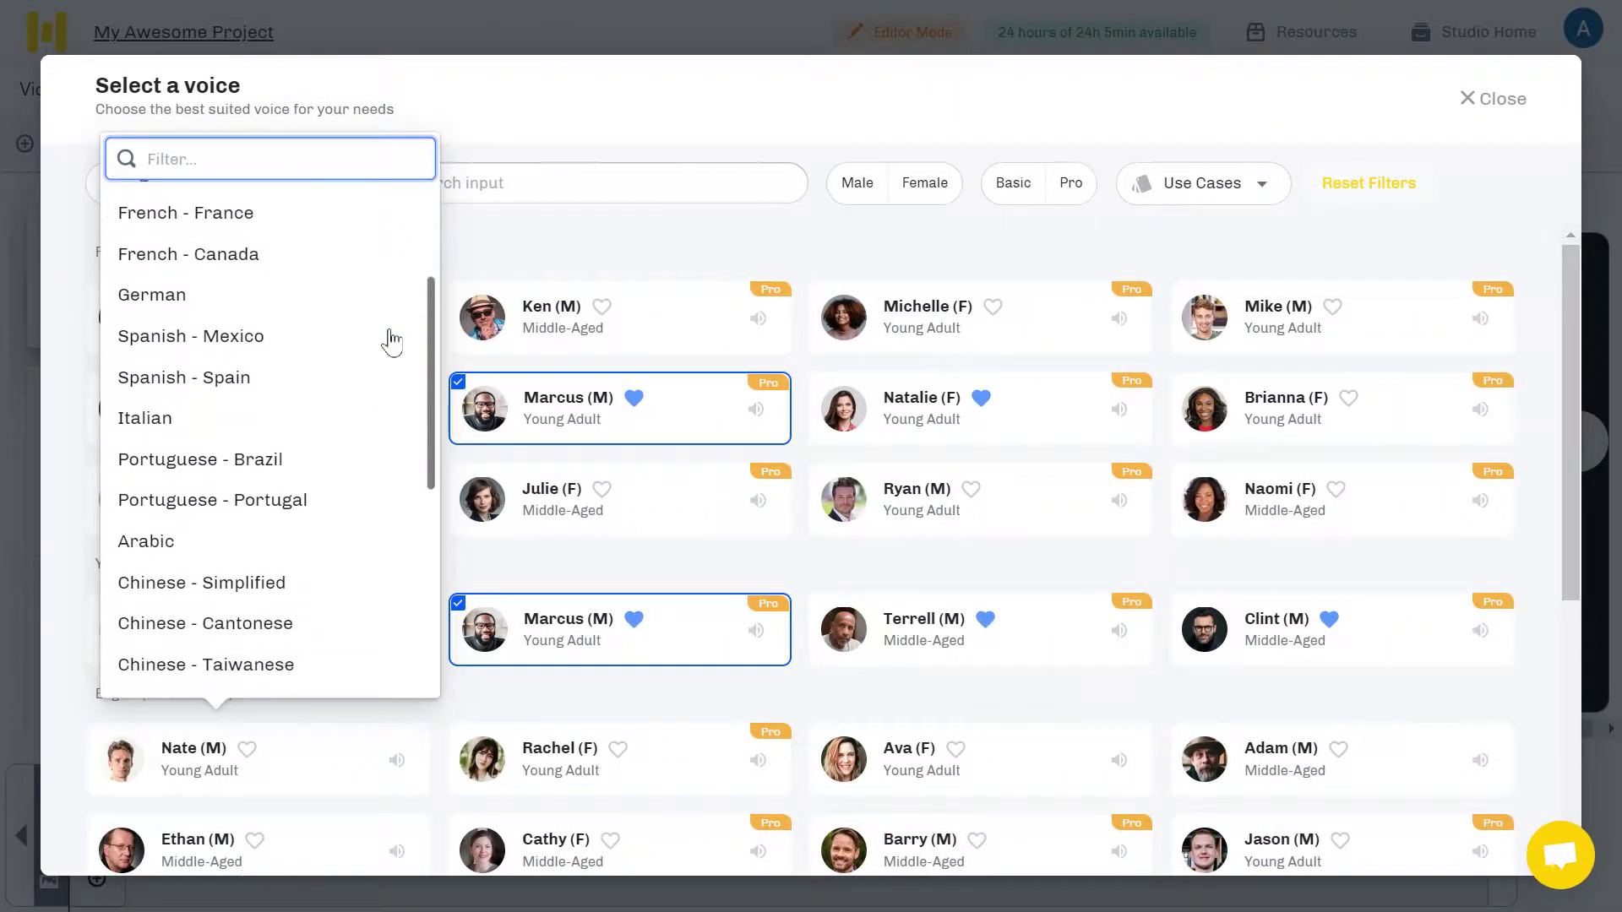
pyautogui.scroll(-3, 391, 342)
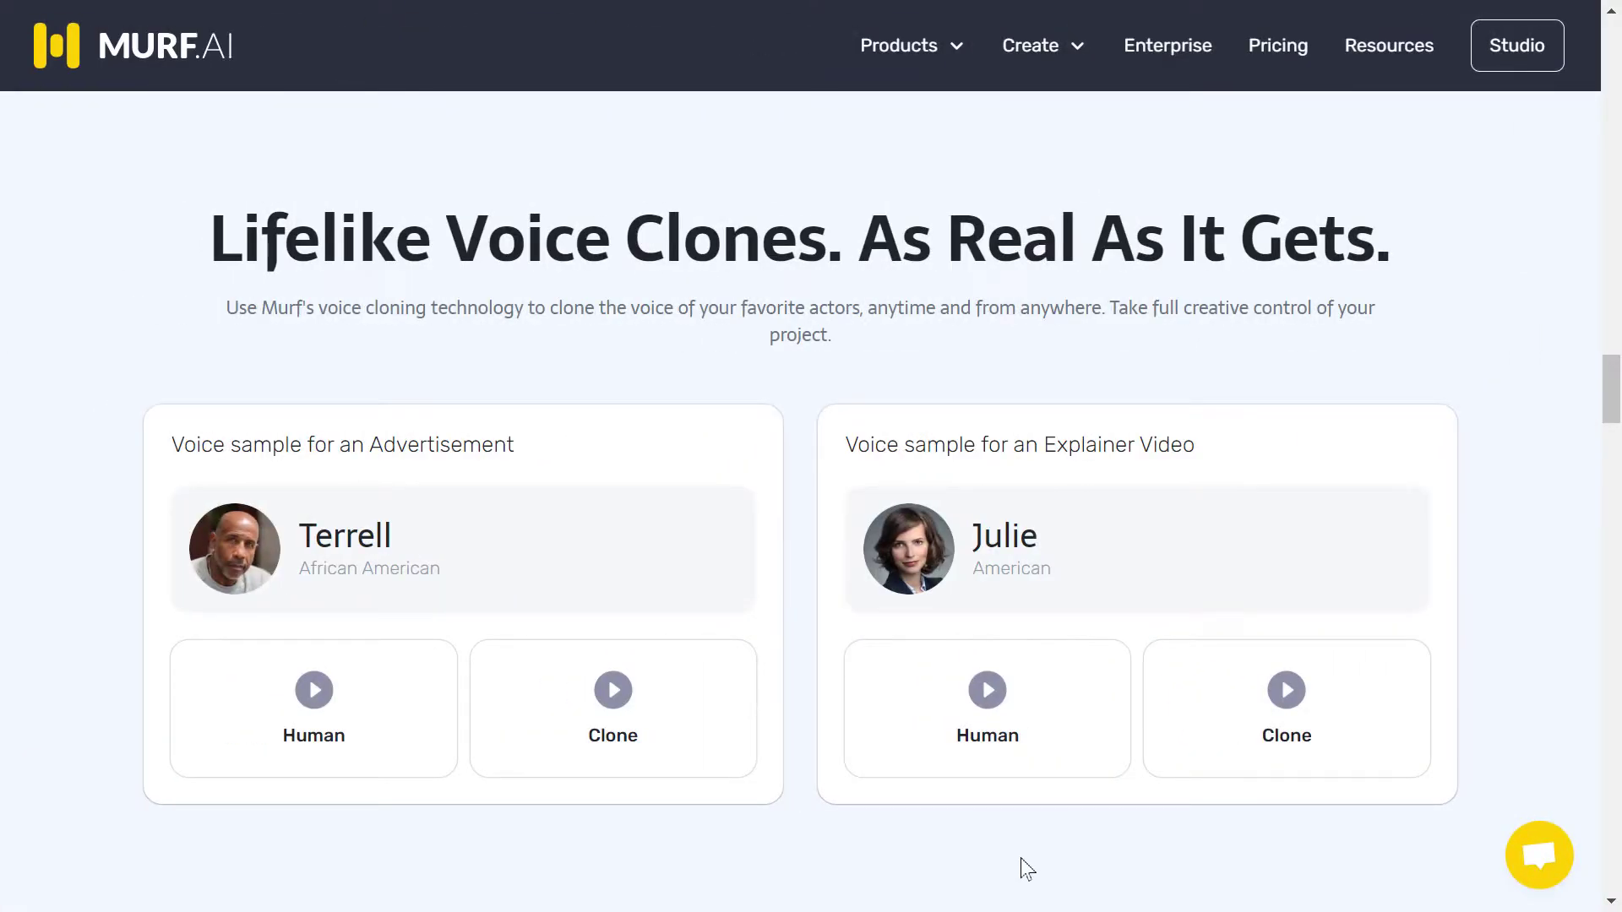
pyautogui.click(1043, 729)
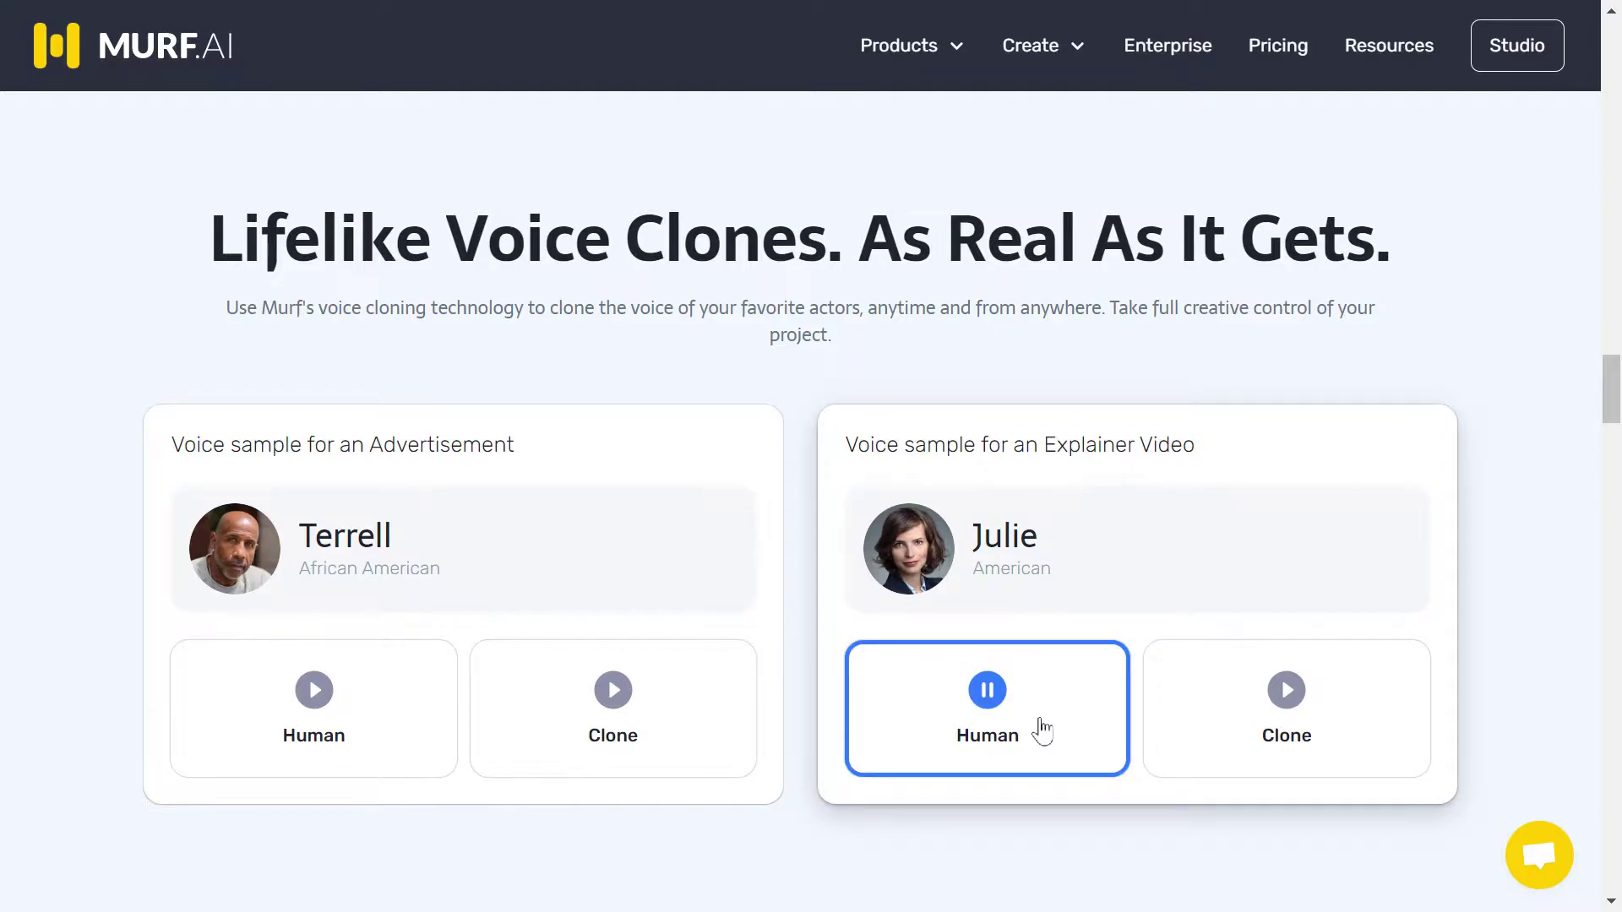
pyautogui.click(1321, 733)
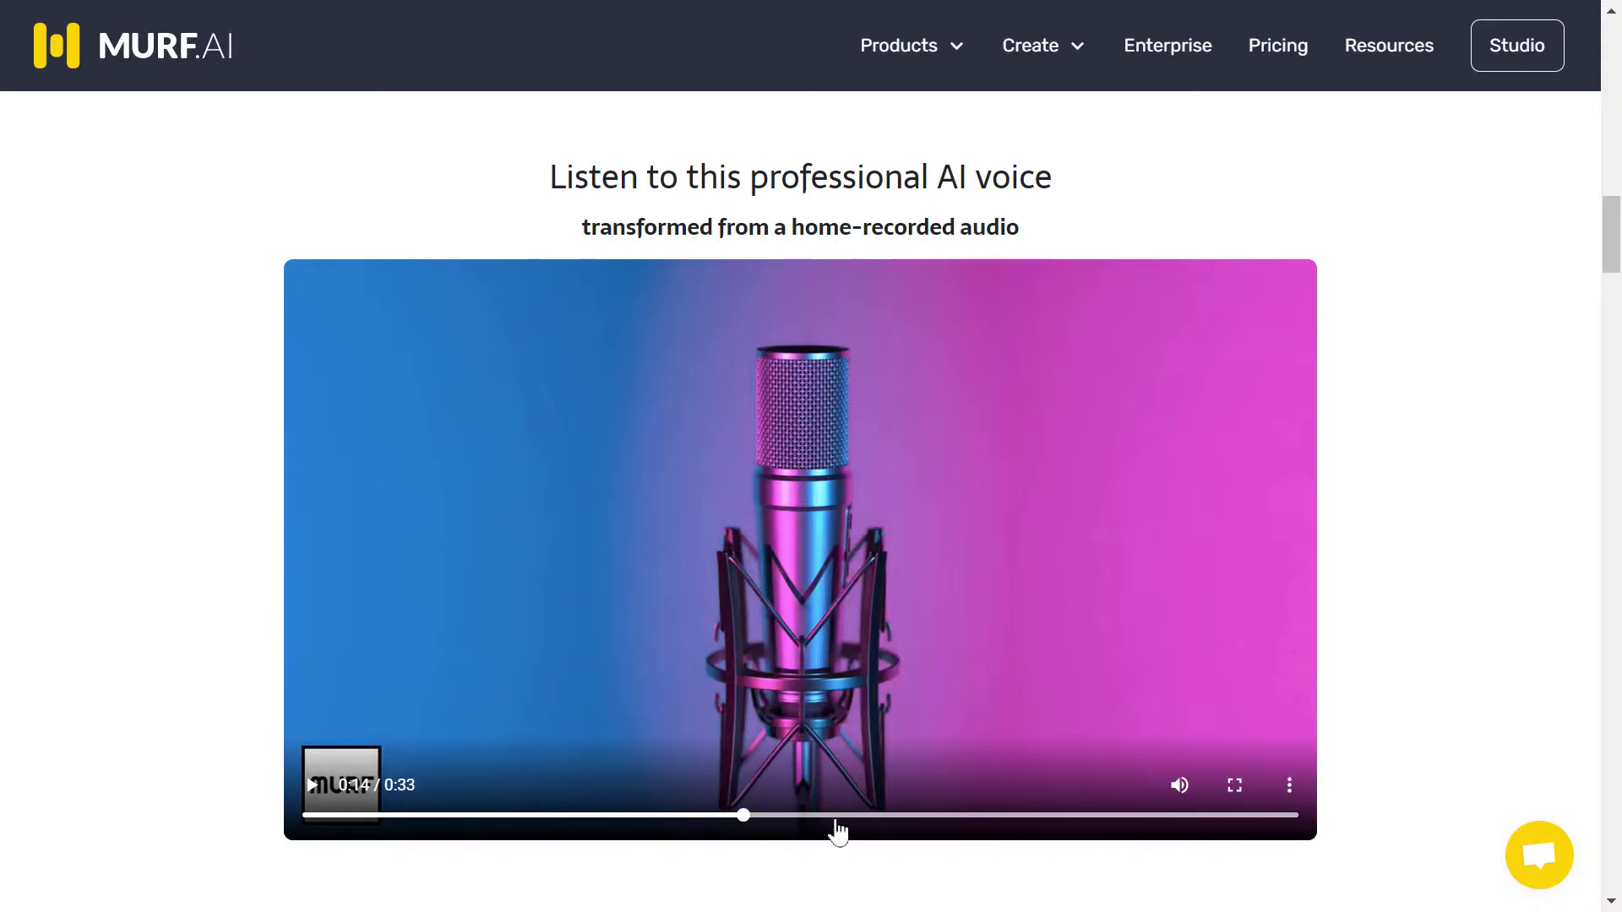
# - Jump further ahead in the home-recorded-to-AI voice demo video's seek bar
pyautogui.click(837, 817)
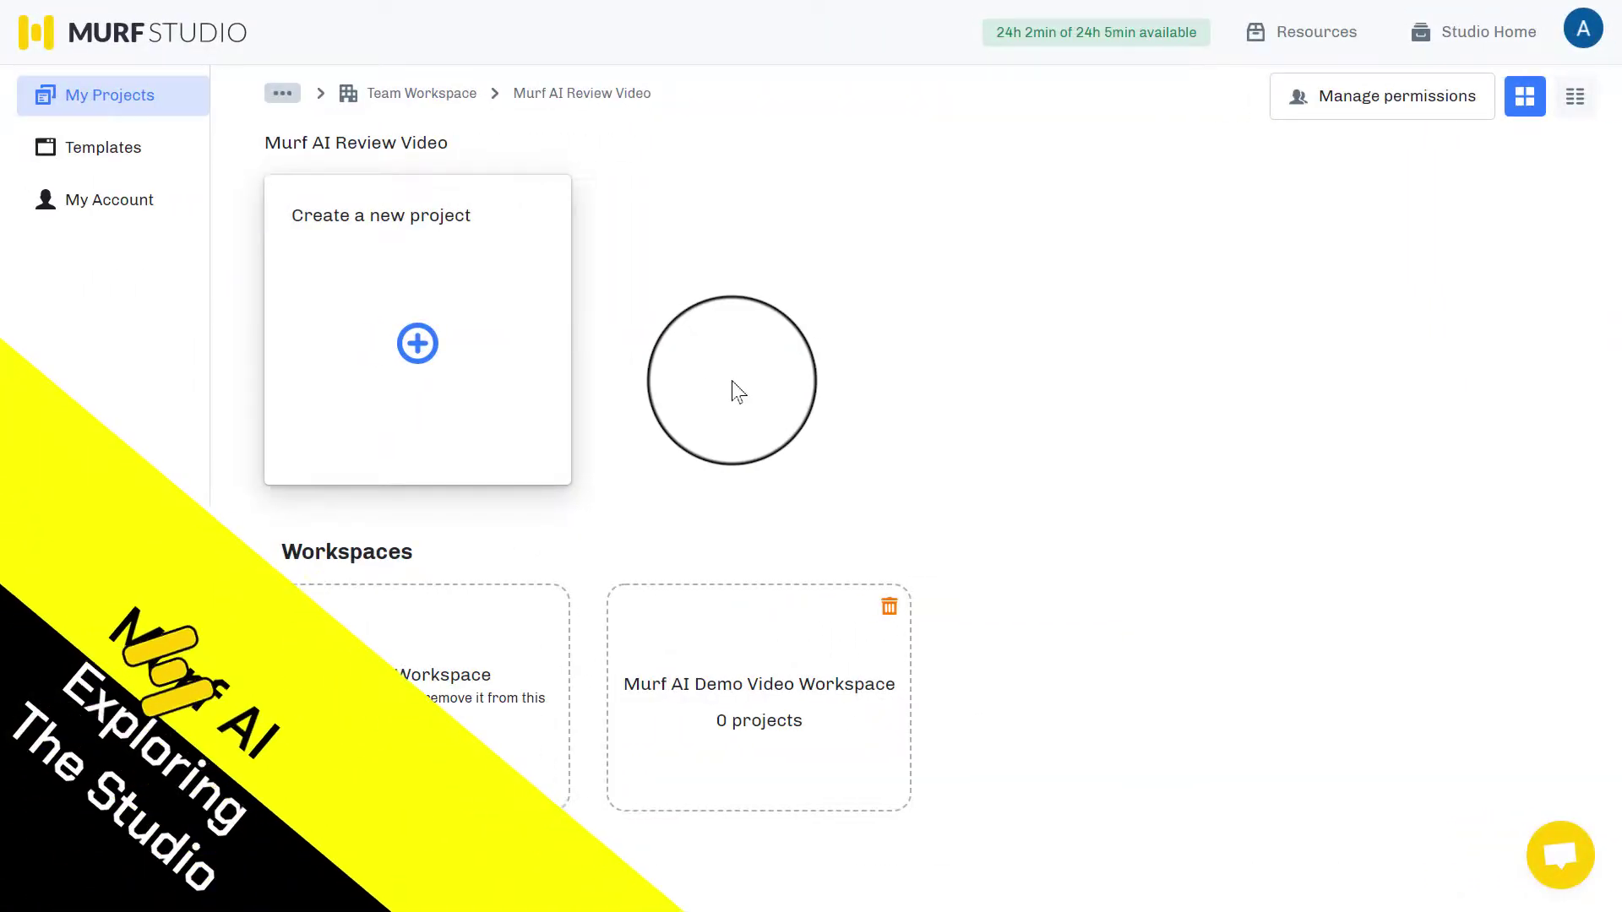
# - Create a new project named 'My Awesome Project' without uploading media
pyautogui.click(437, 349)
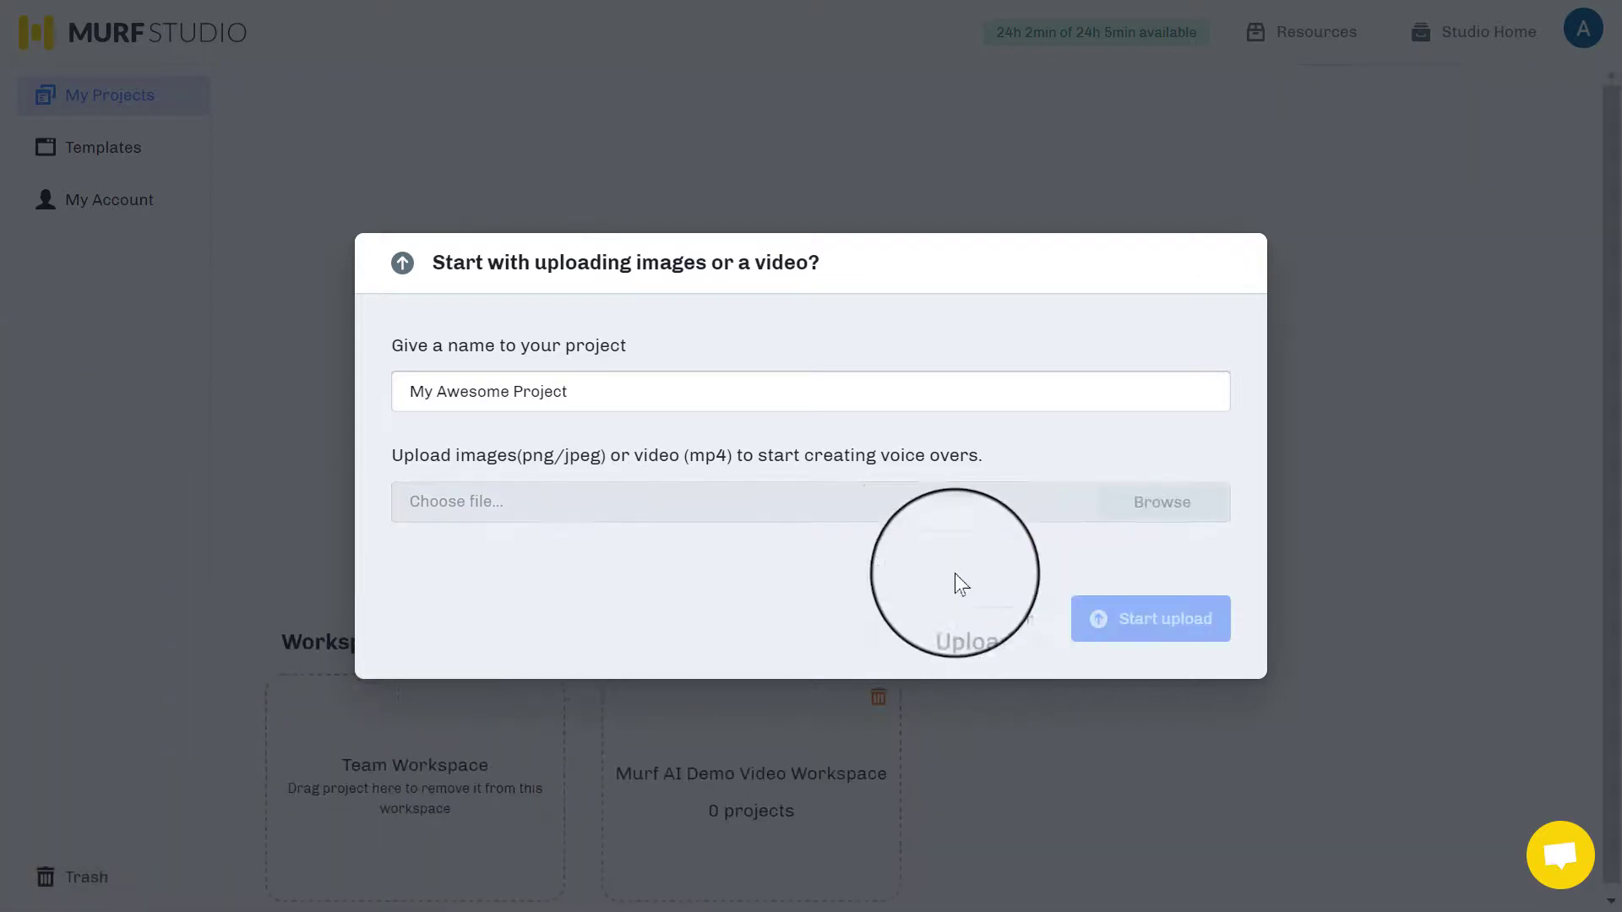
pyautogui.press('Return')
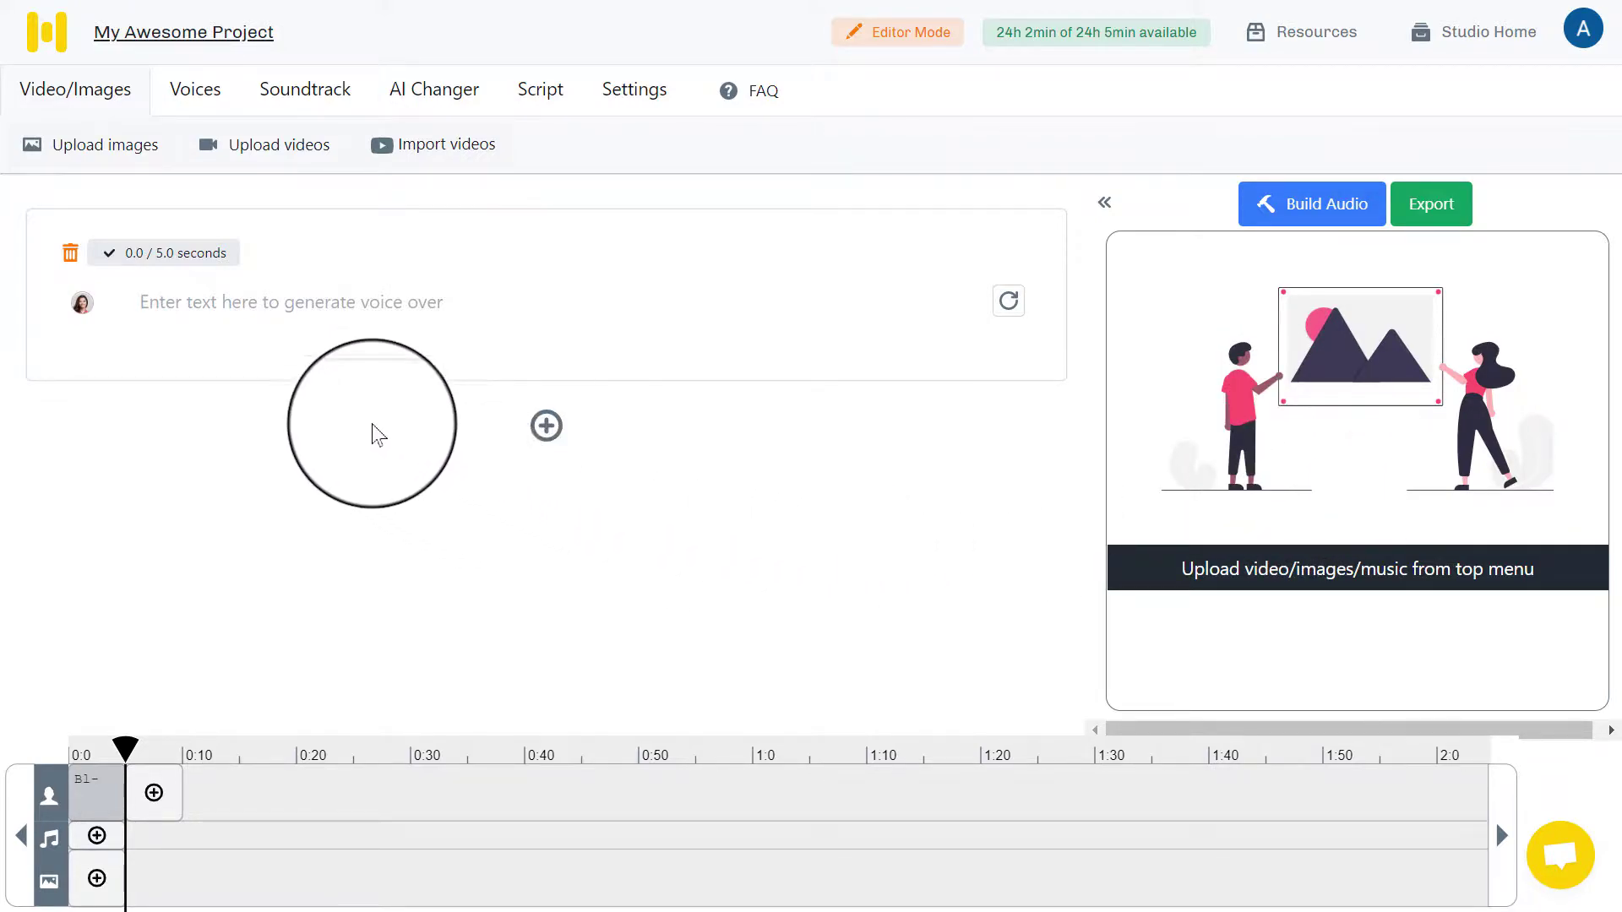
# - Write "Hi, I'm Natalie." in block one, then add a Clint (M) block saying "Hi Natalie, I'm Clint."
pyautogui.click(349, 311)
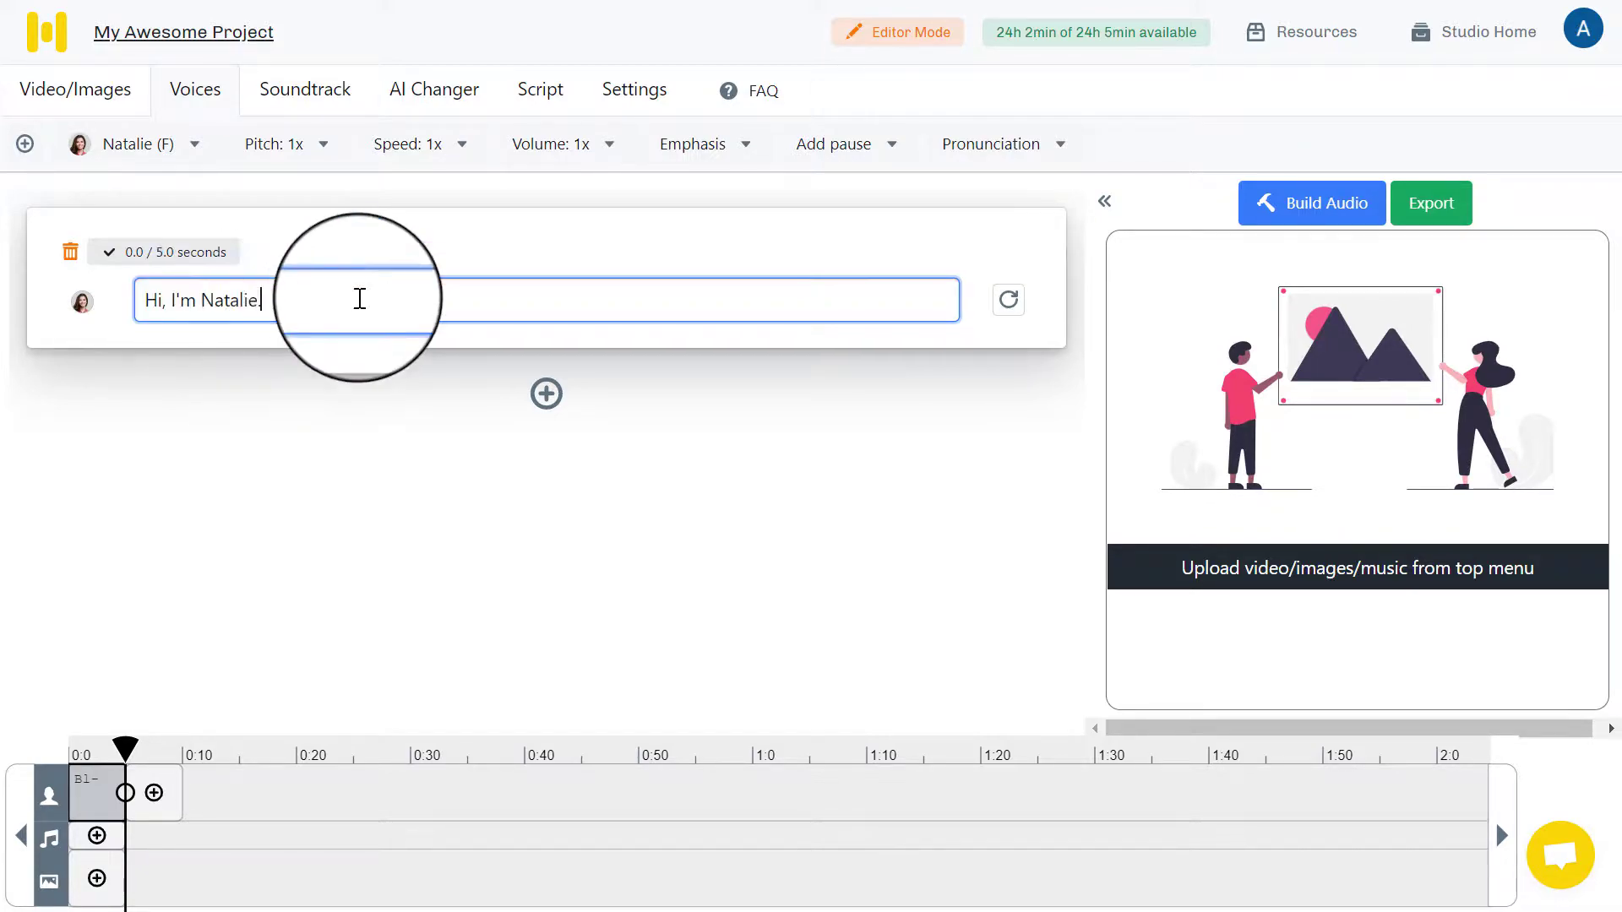
pyautogui.click(549, 404)
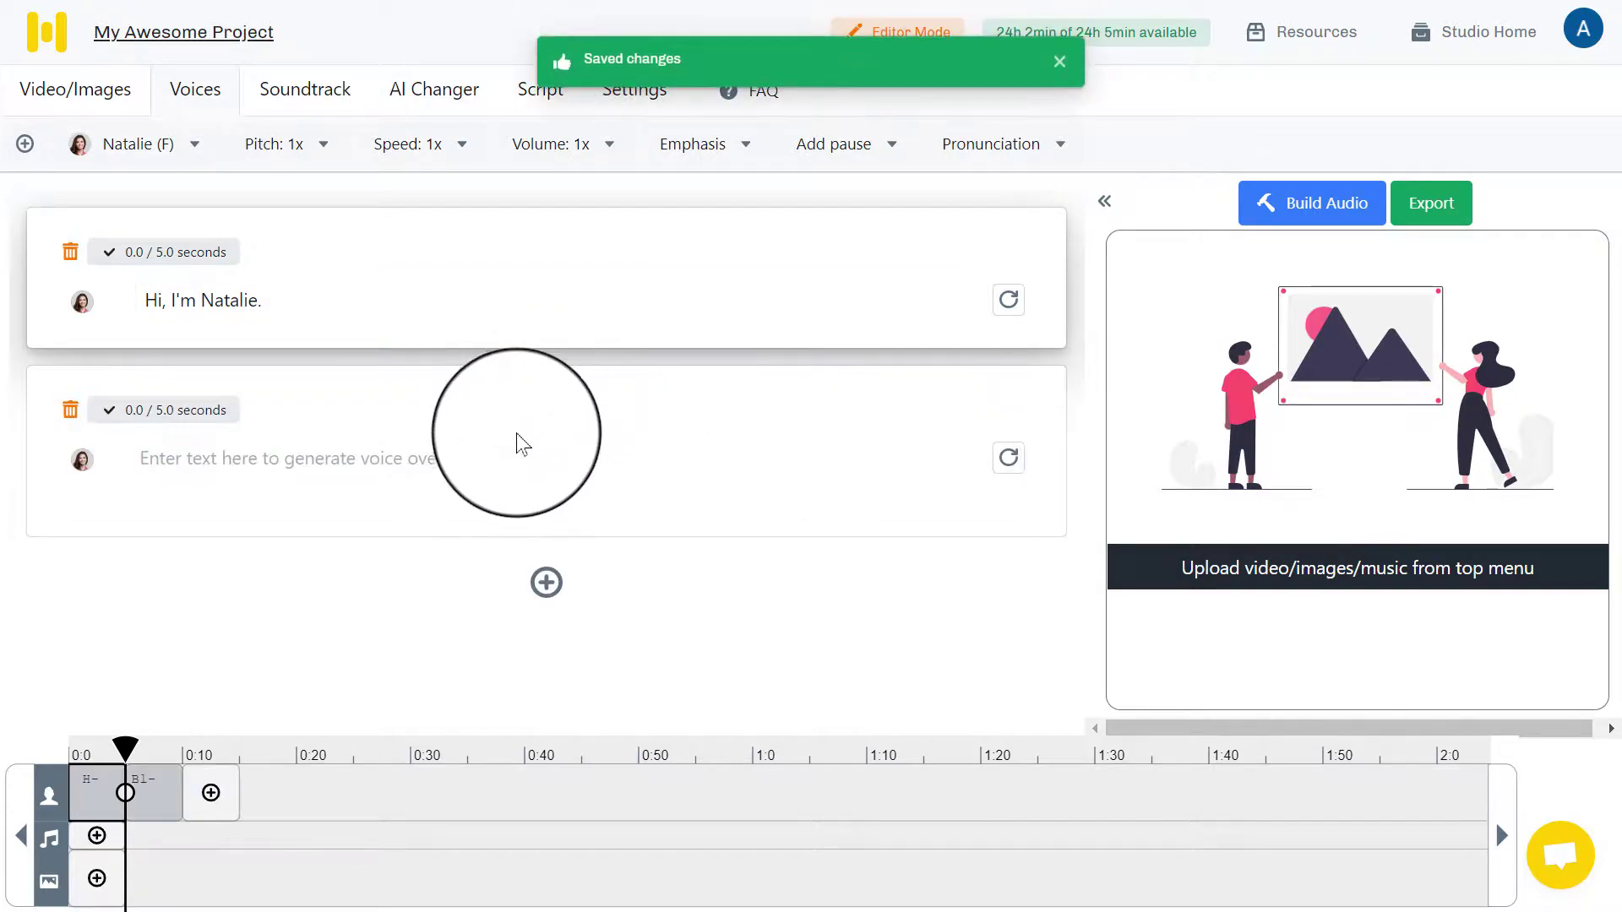
pyautogui.click(297, 457)
pyautogui.click(76, 143)
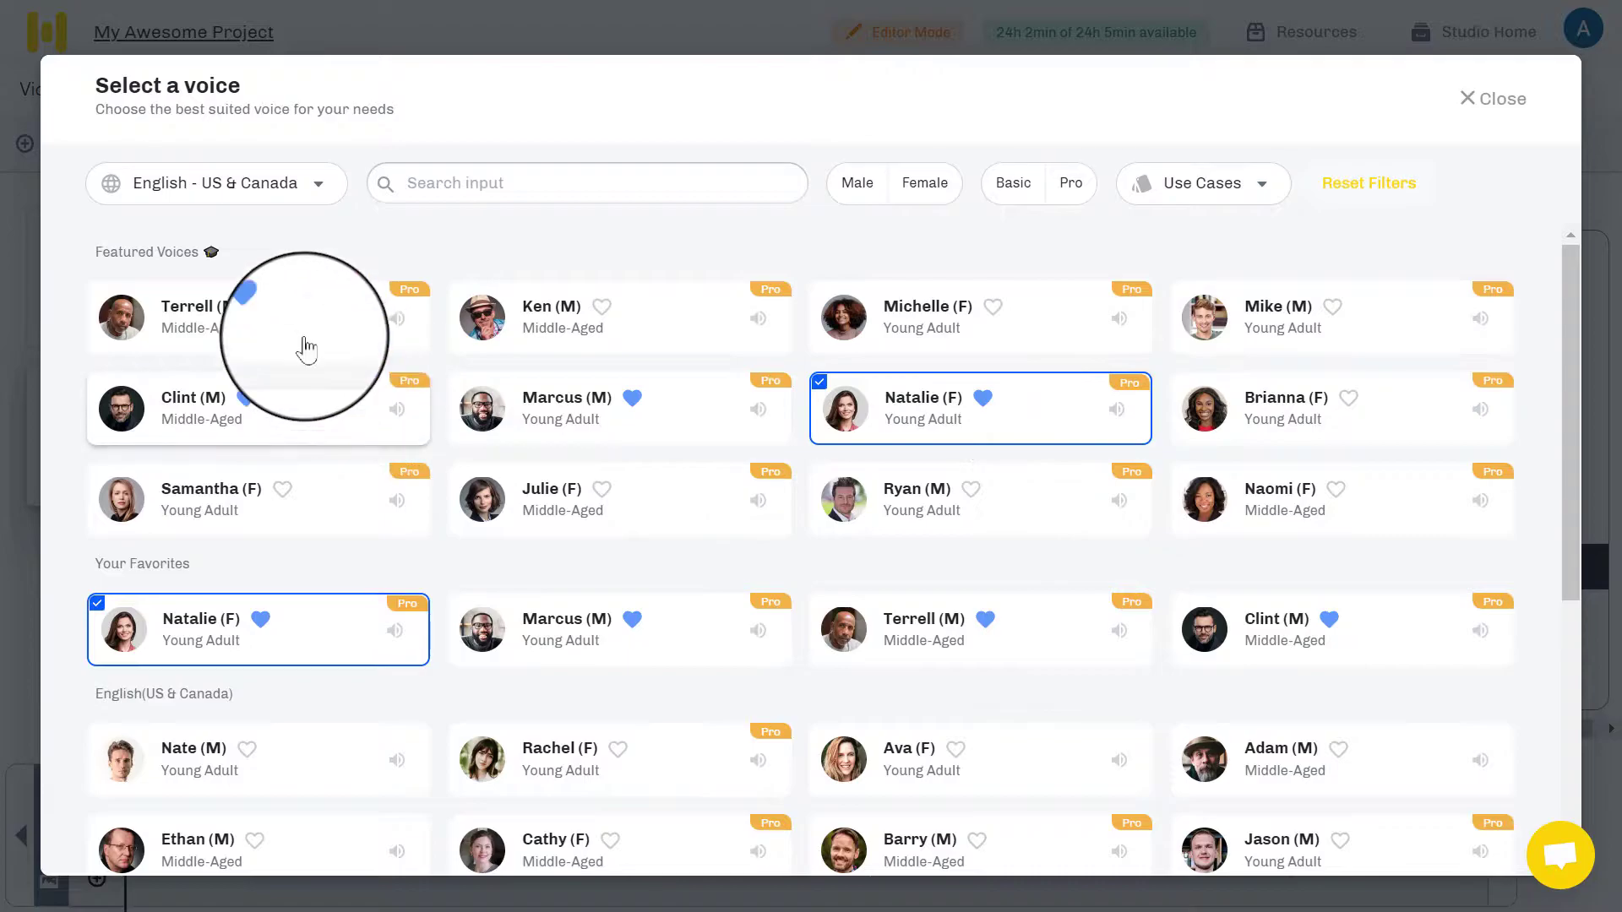
pyautogui.click(282, 420)
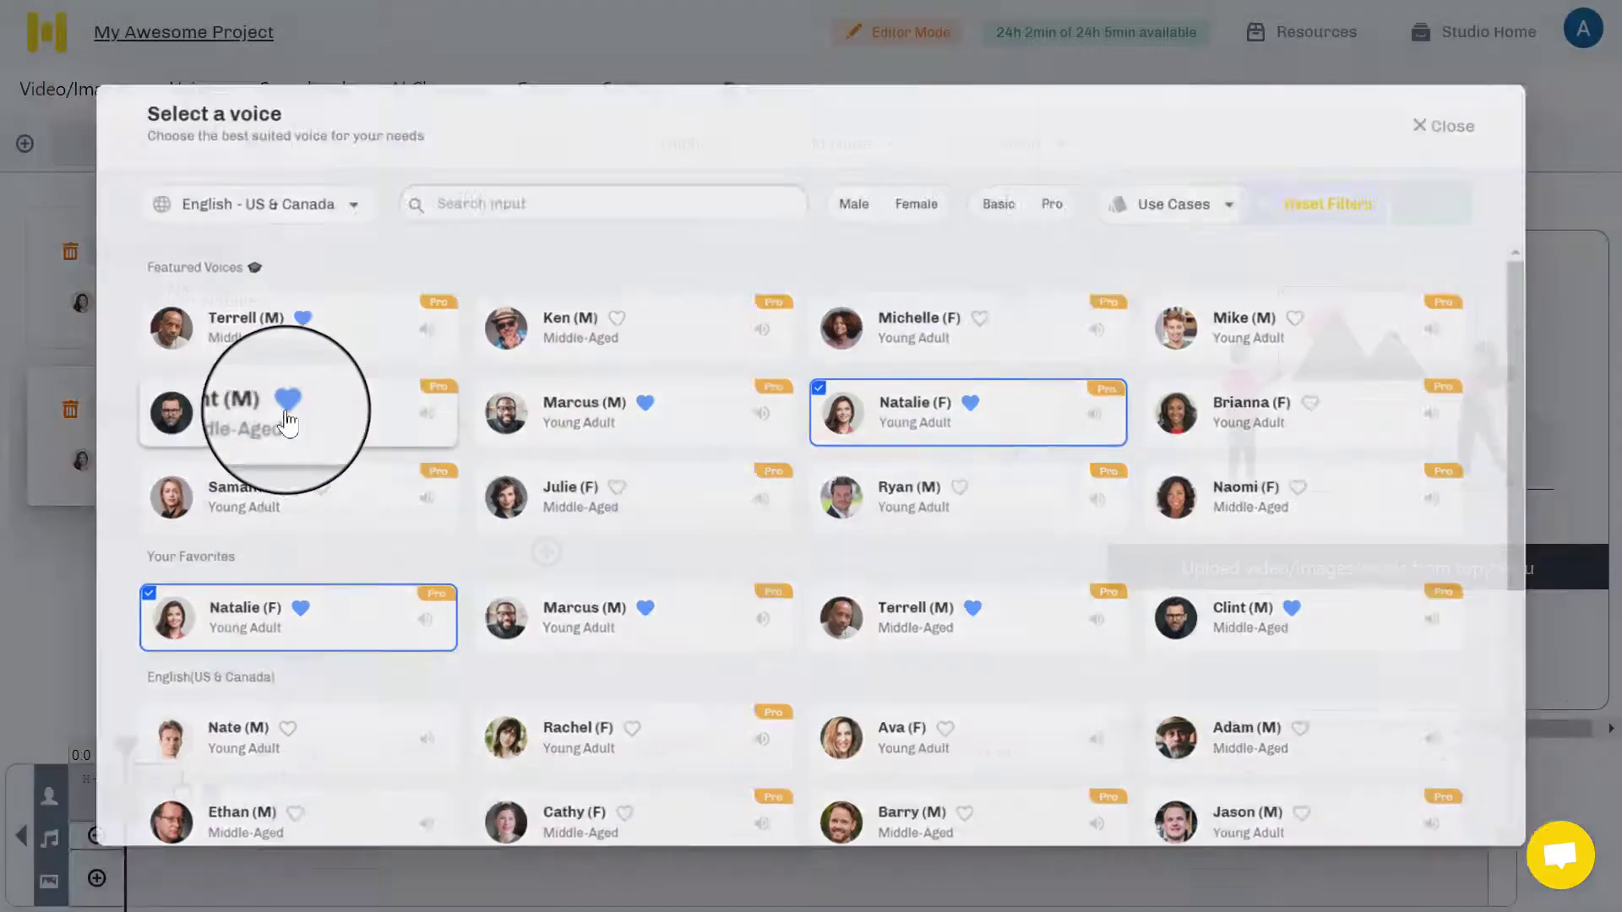
pyautogui.click(391, 456)
pyautogui.write('Hi,')
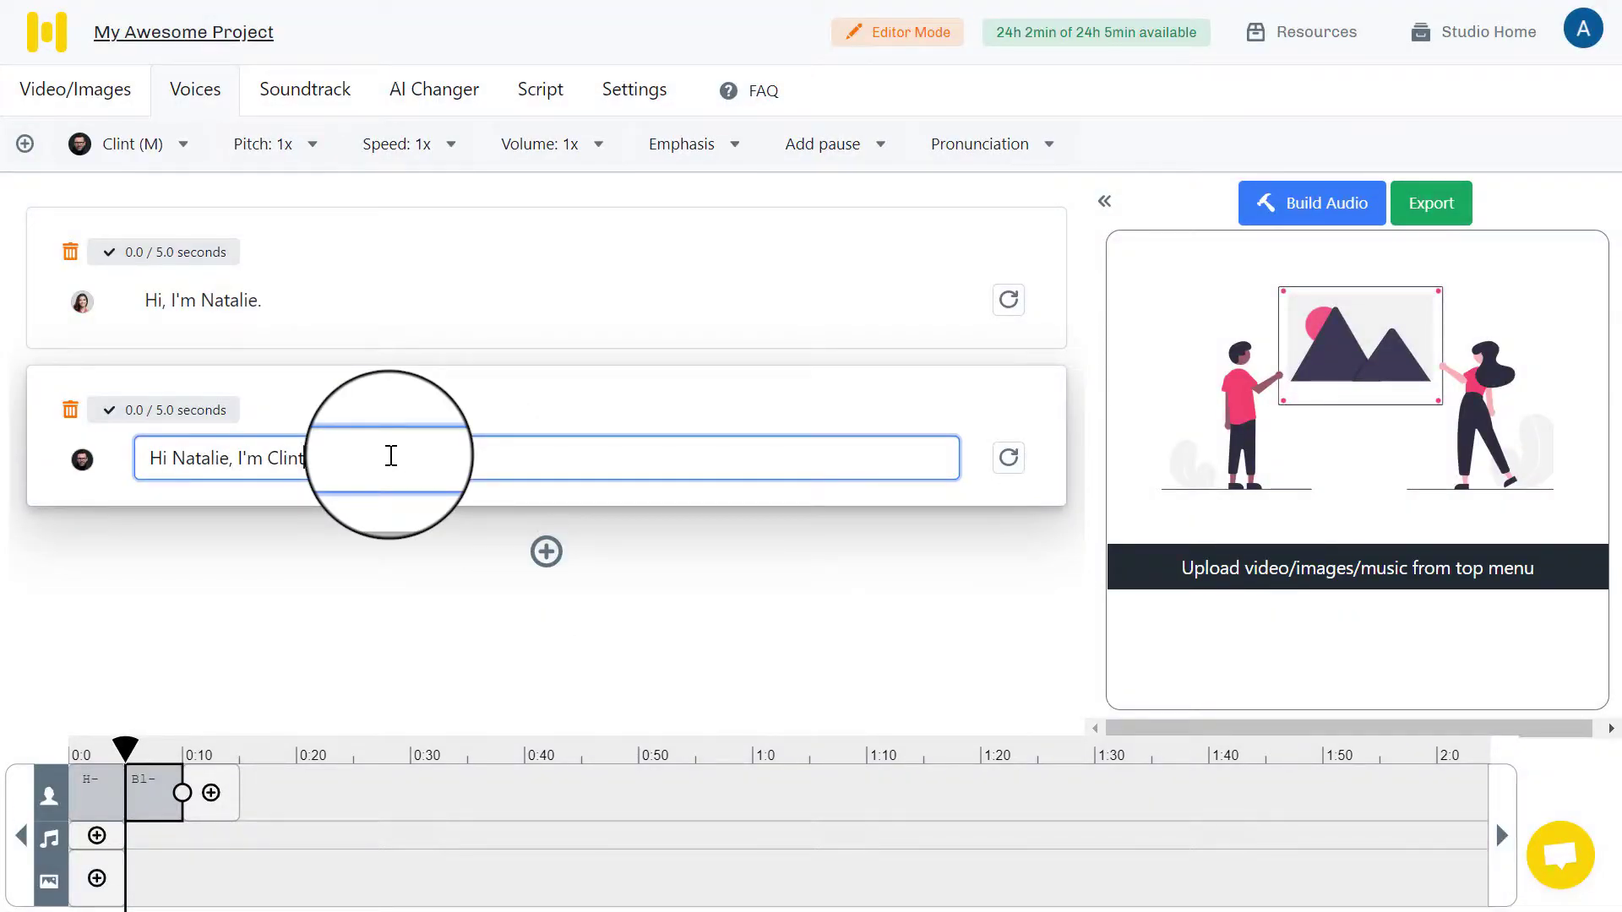
pyautogui.write('.')
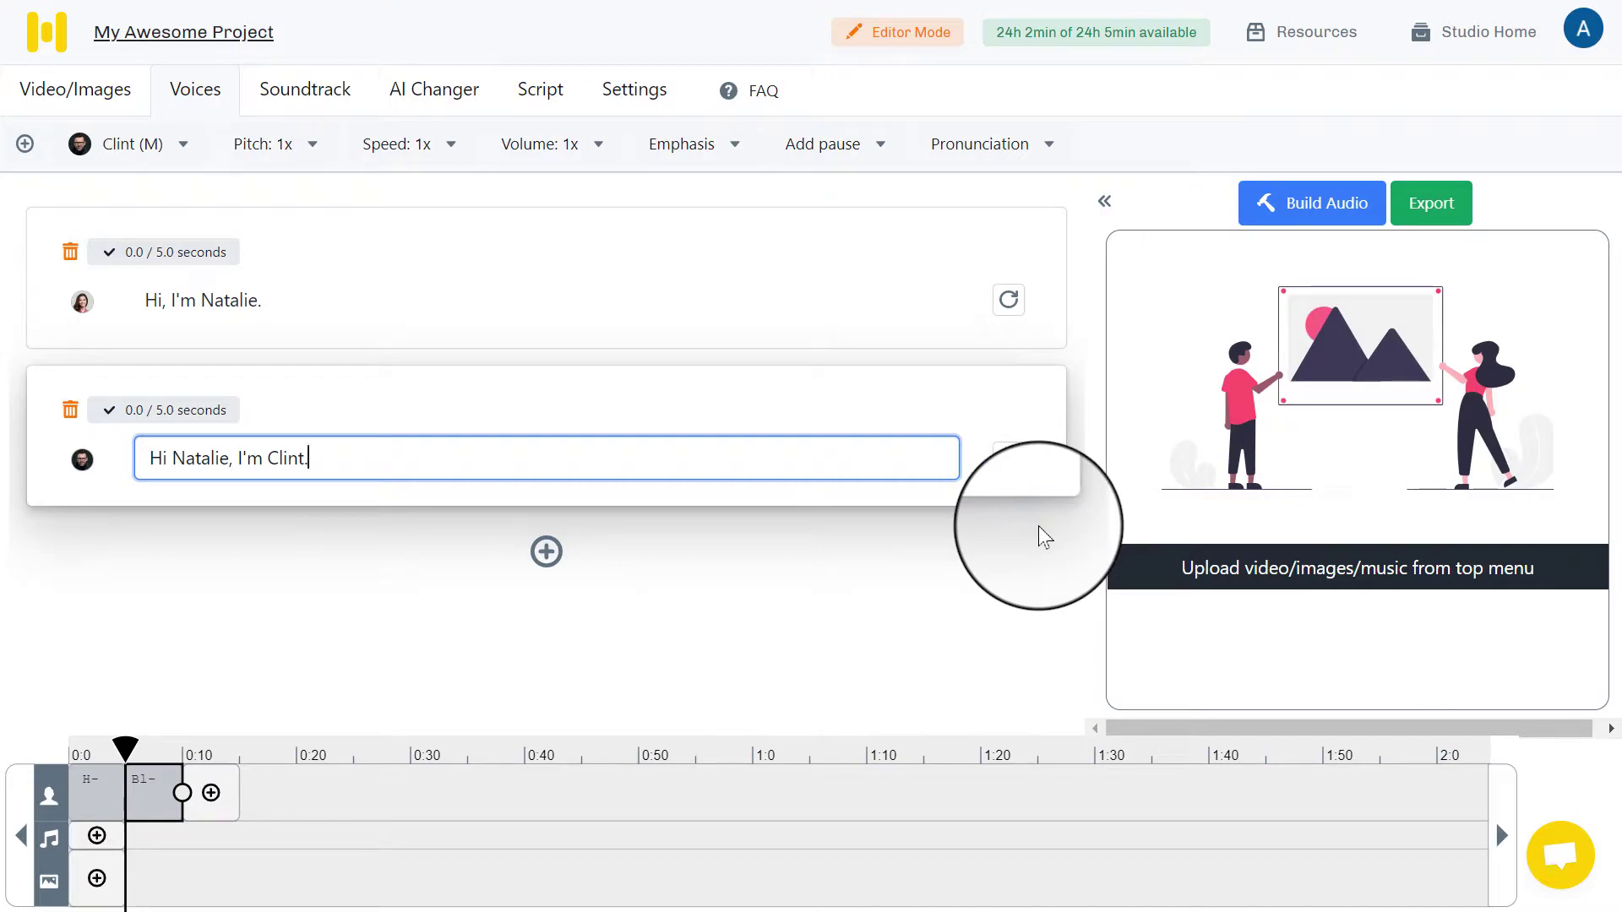
# - Build audio for both blocks, then auto-size all audioblocks to 1.2 and 2.2 seconds
pyautogui.click(1307, 212)
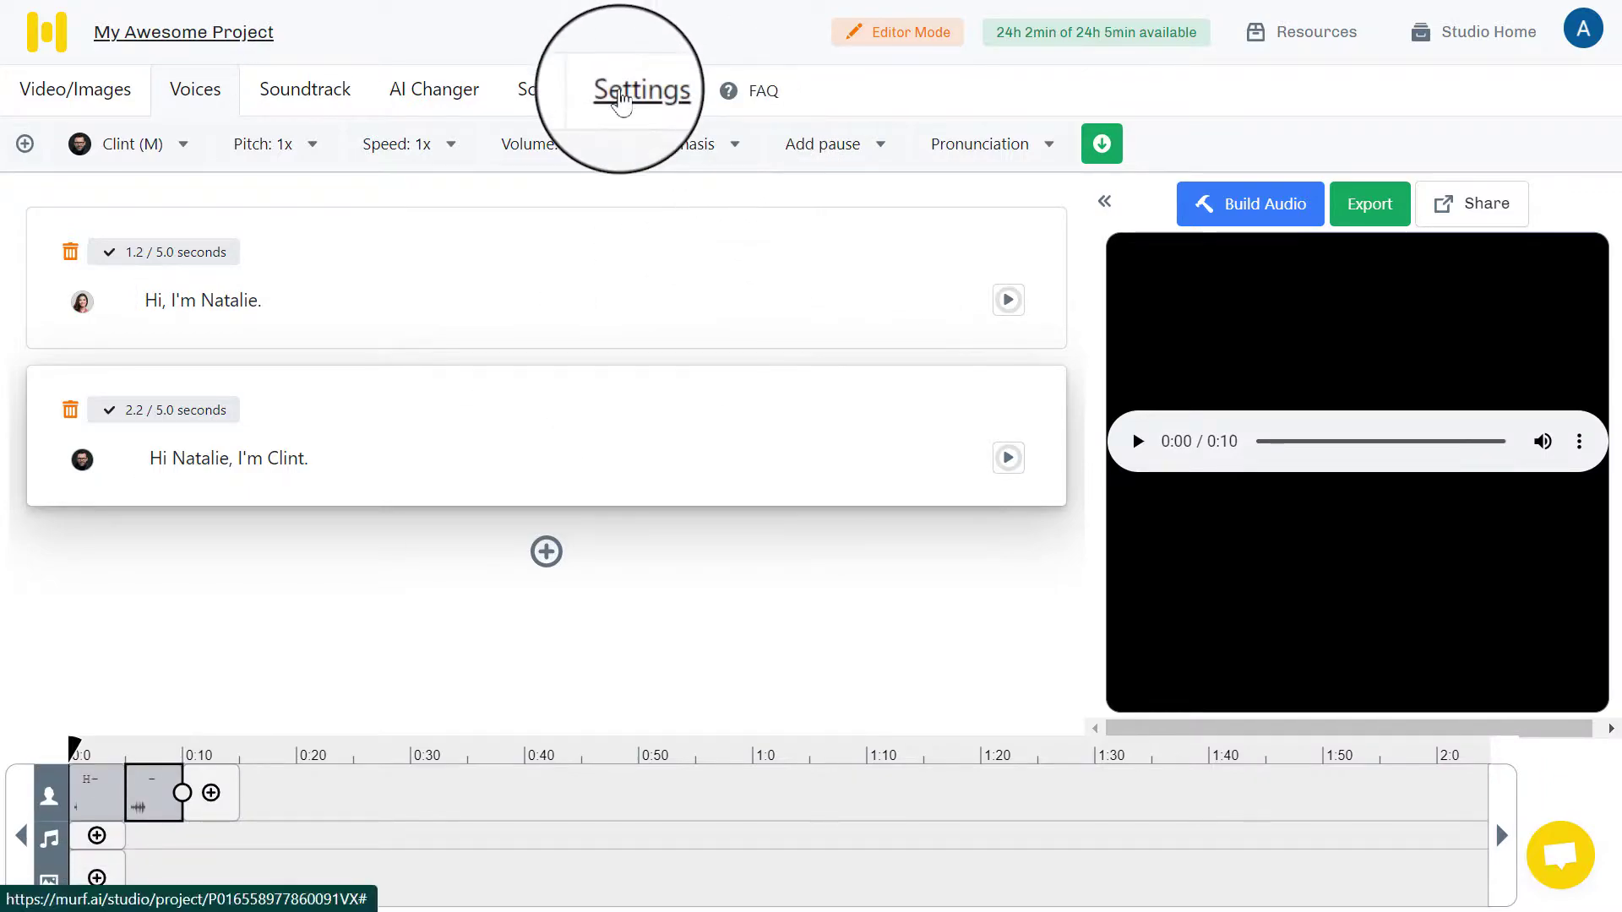
pyautogui.click(625, 93)
pyautogui.click(891, 156)
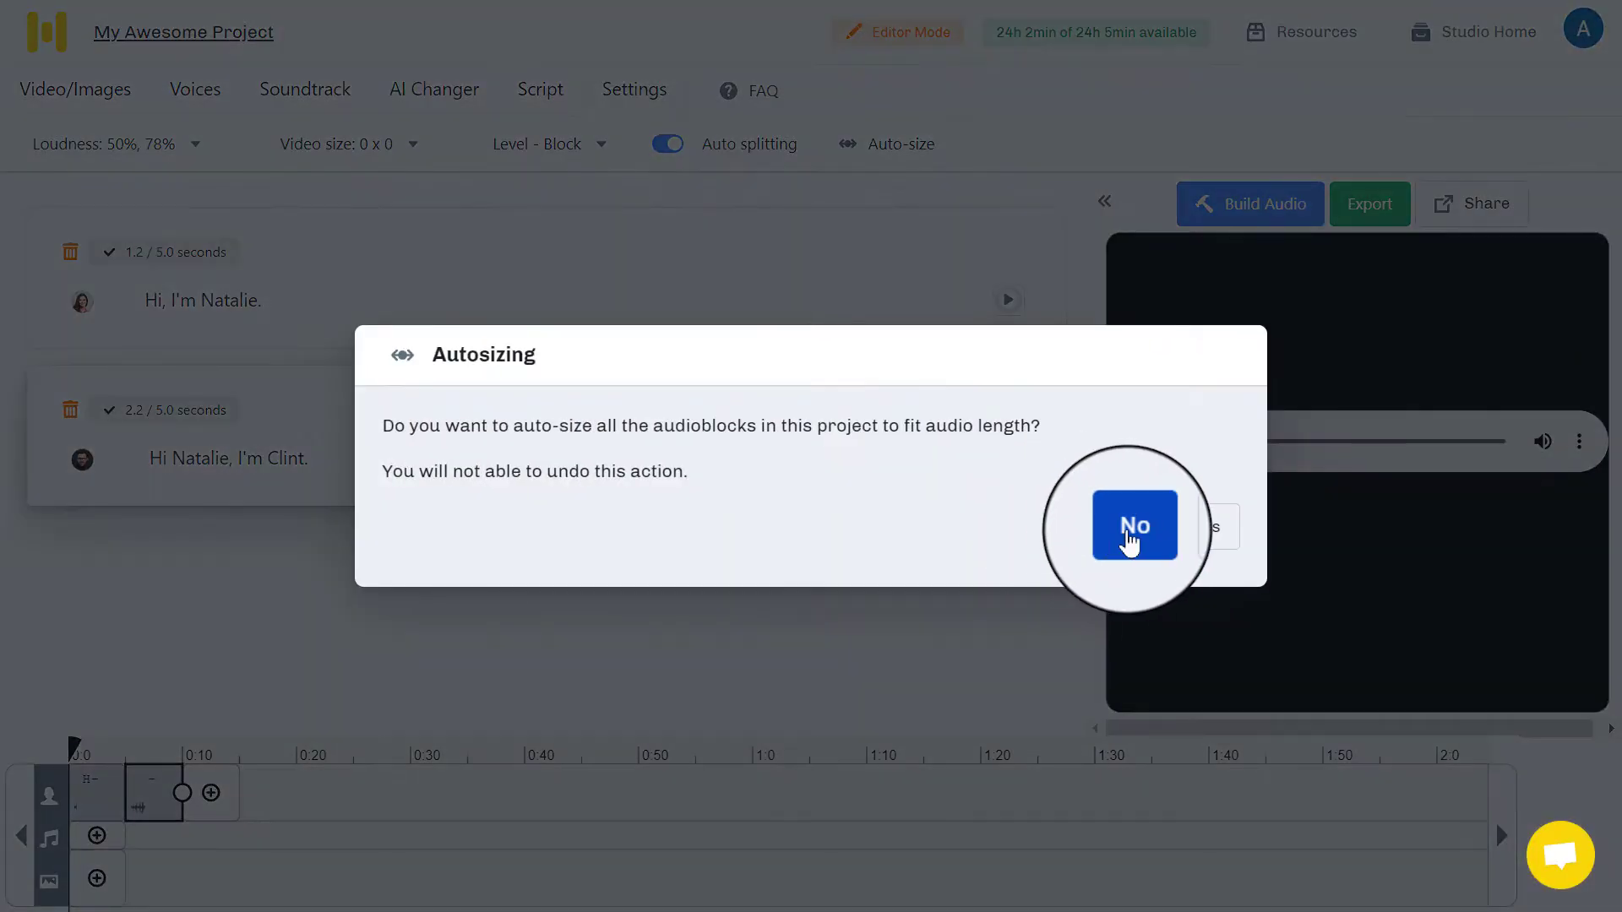
pyautogui.click(1201, 533)
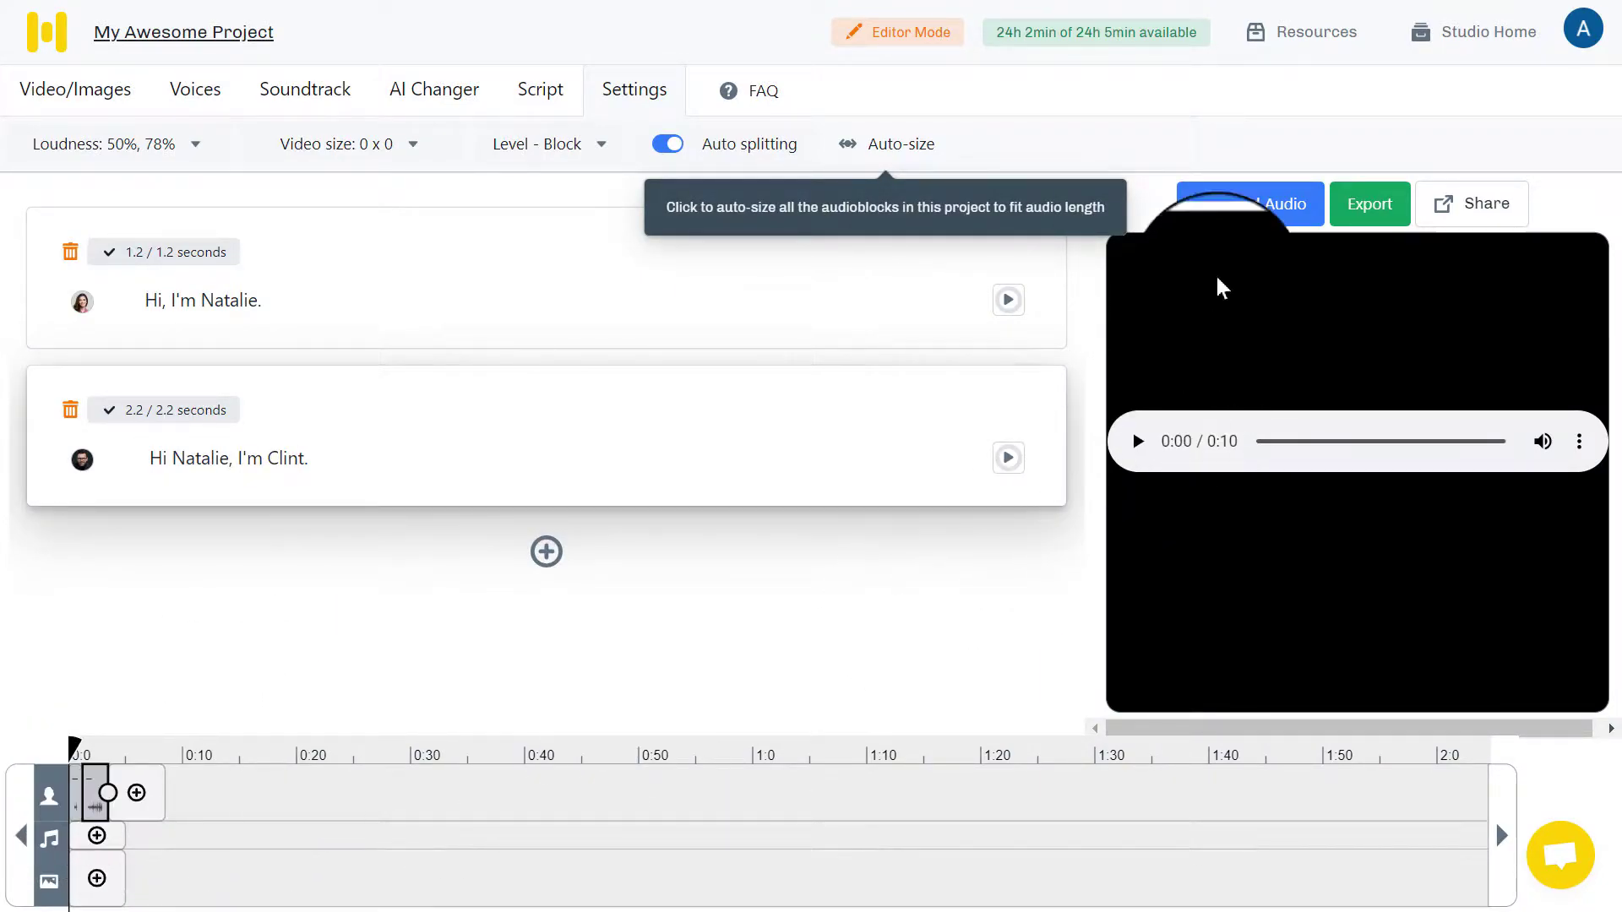
# - Rebuild the audio so the resized two-voice preview plays as a 0:03 clip
pyautogui.click(1258, 215)
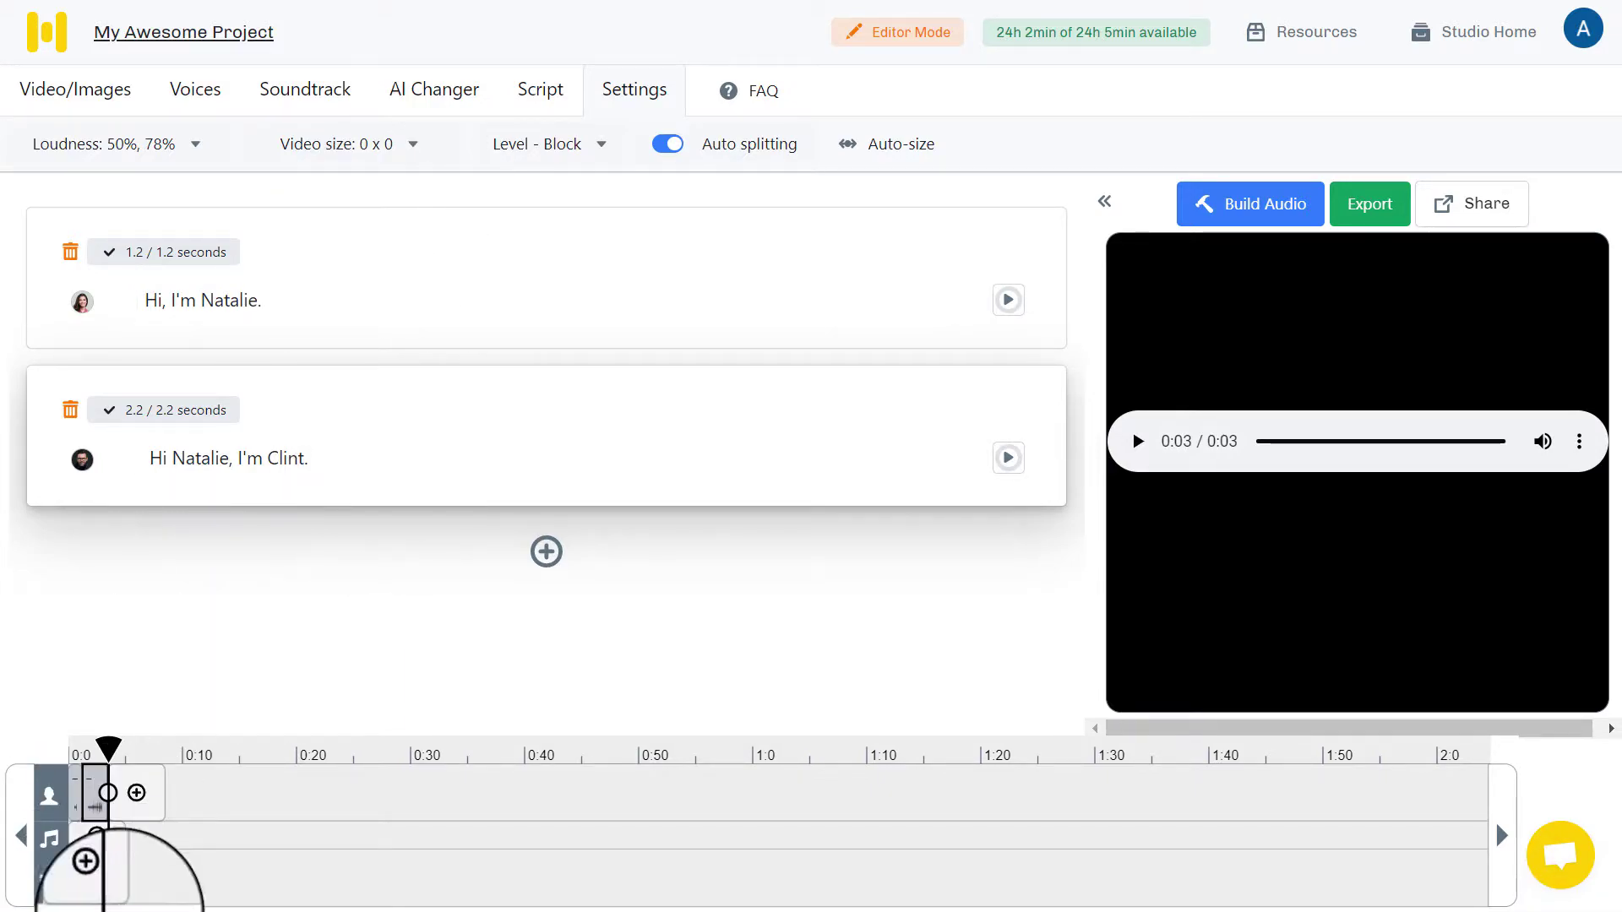
# - Set the pitch of Clint's block to 1.5x using the Pitch slider
pyautogui.click(203, 89)
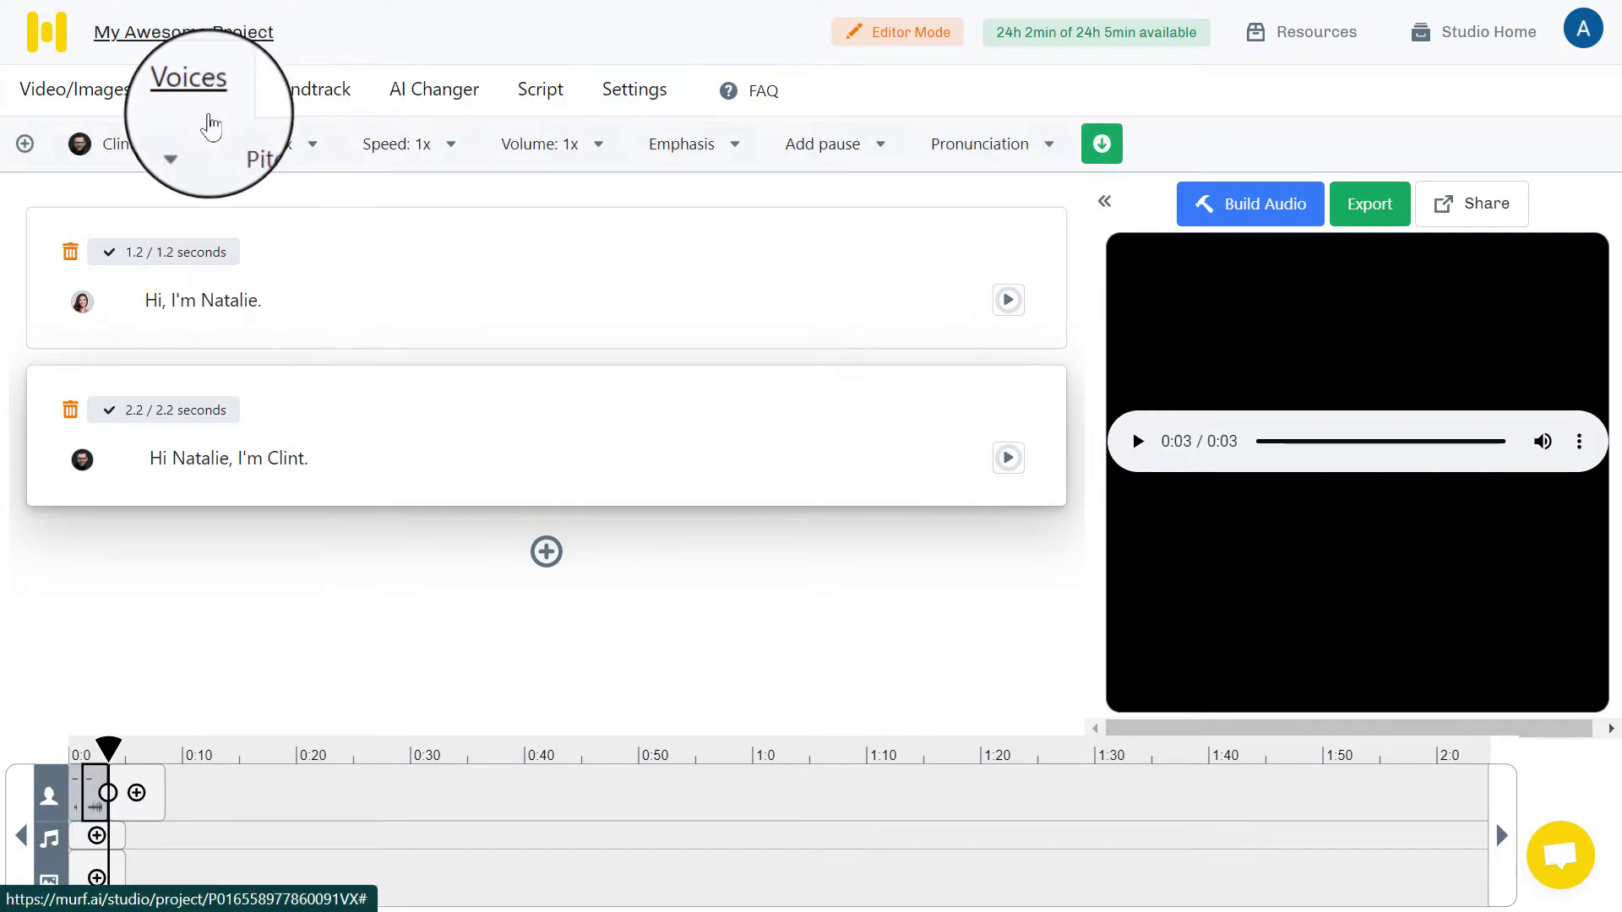
pyautogui.click(279, 160)
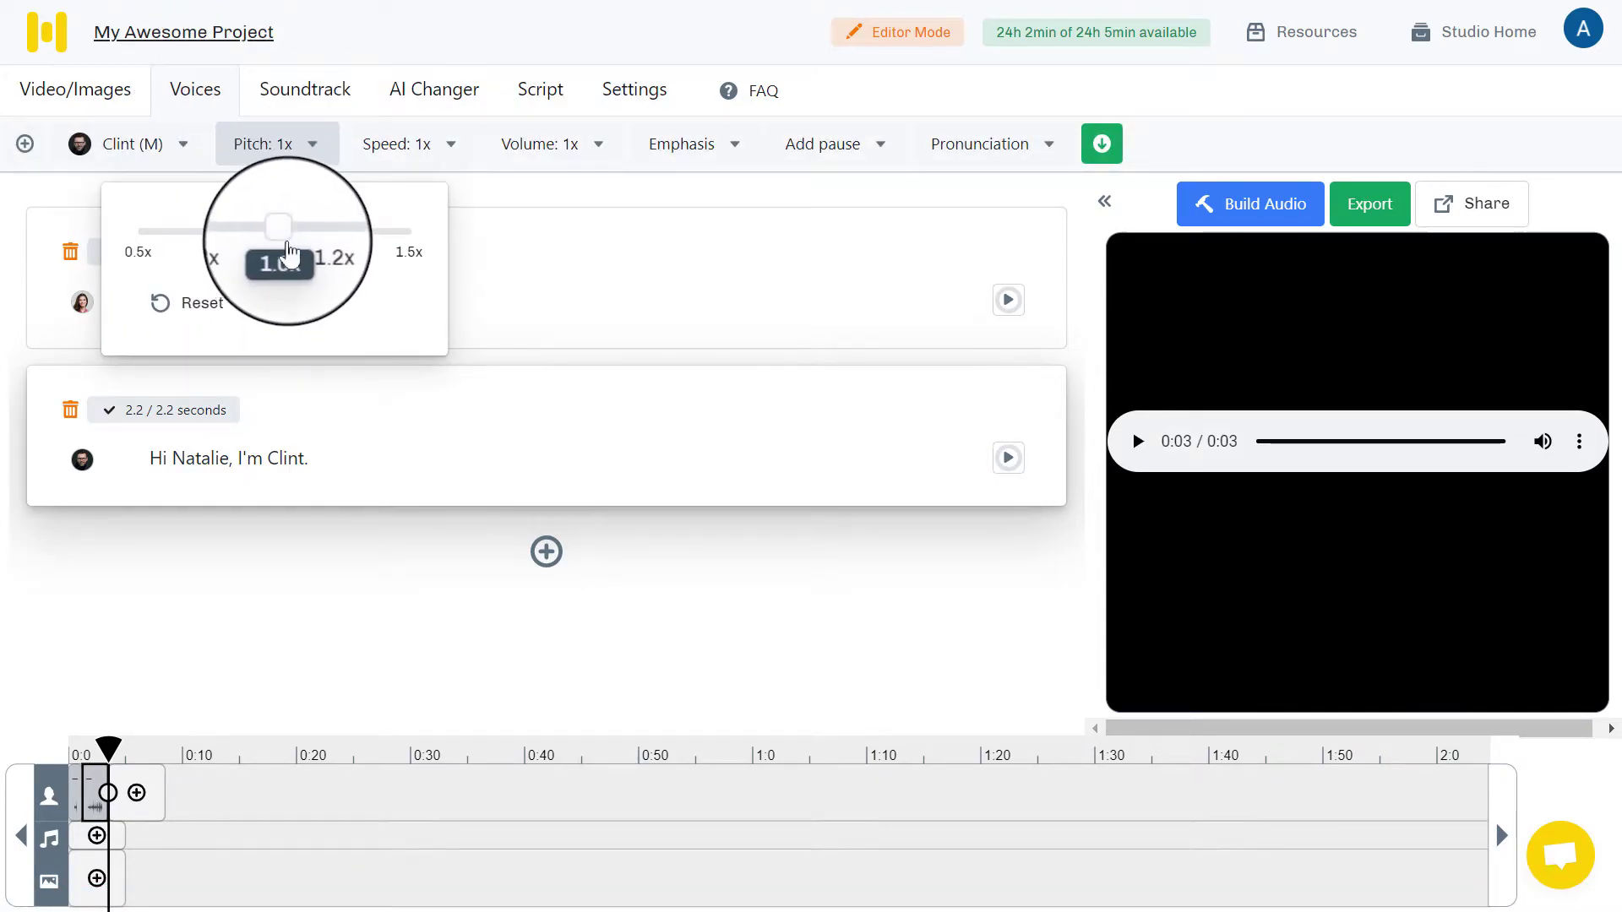
pyautogui.moveTo(287, 245); pyautogui.dragTo(145, 233)
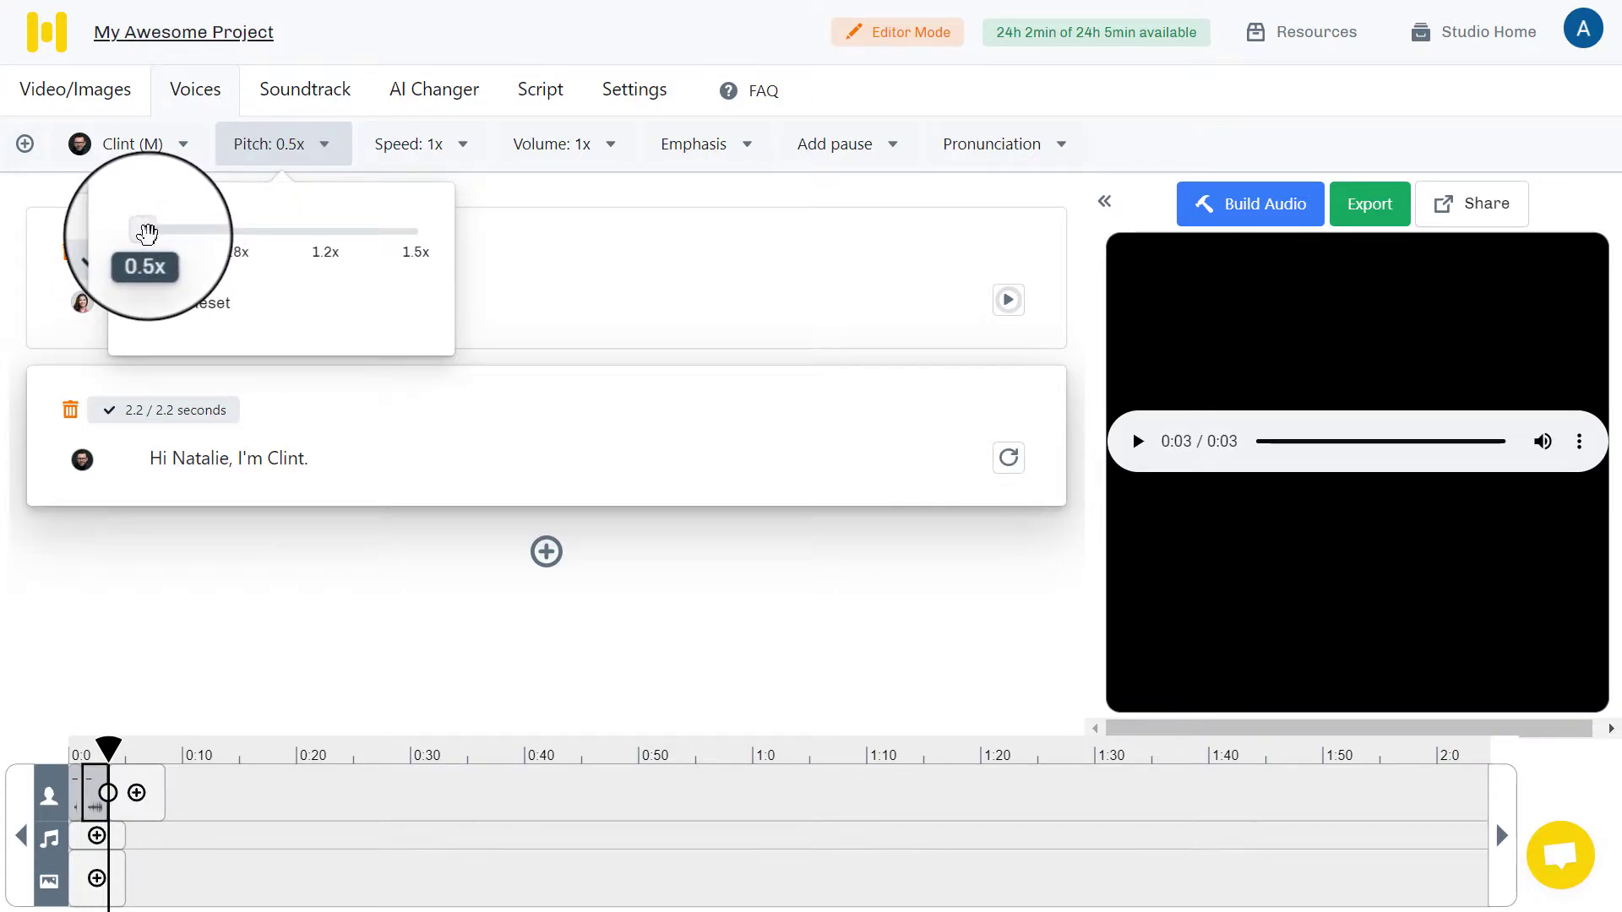
pyautogui.moveTo(147, 233); pyautogui.dragTo(429, 231)
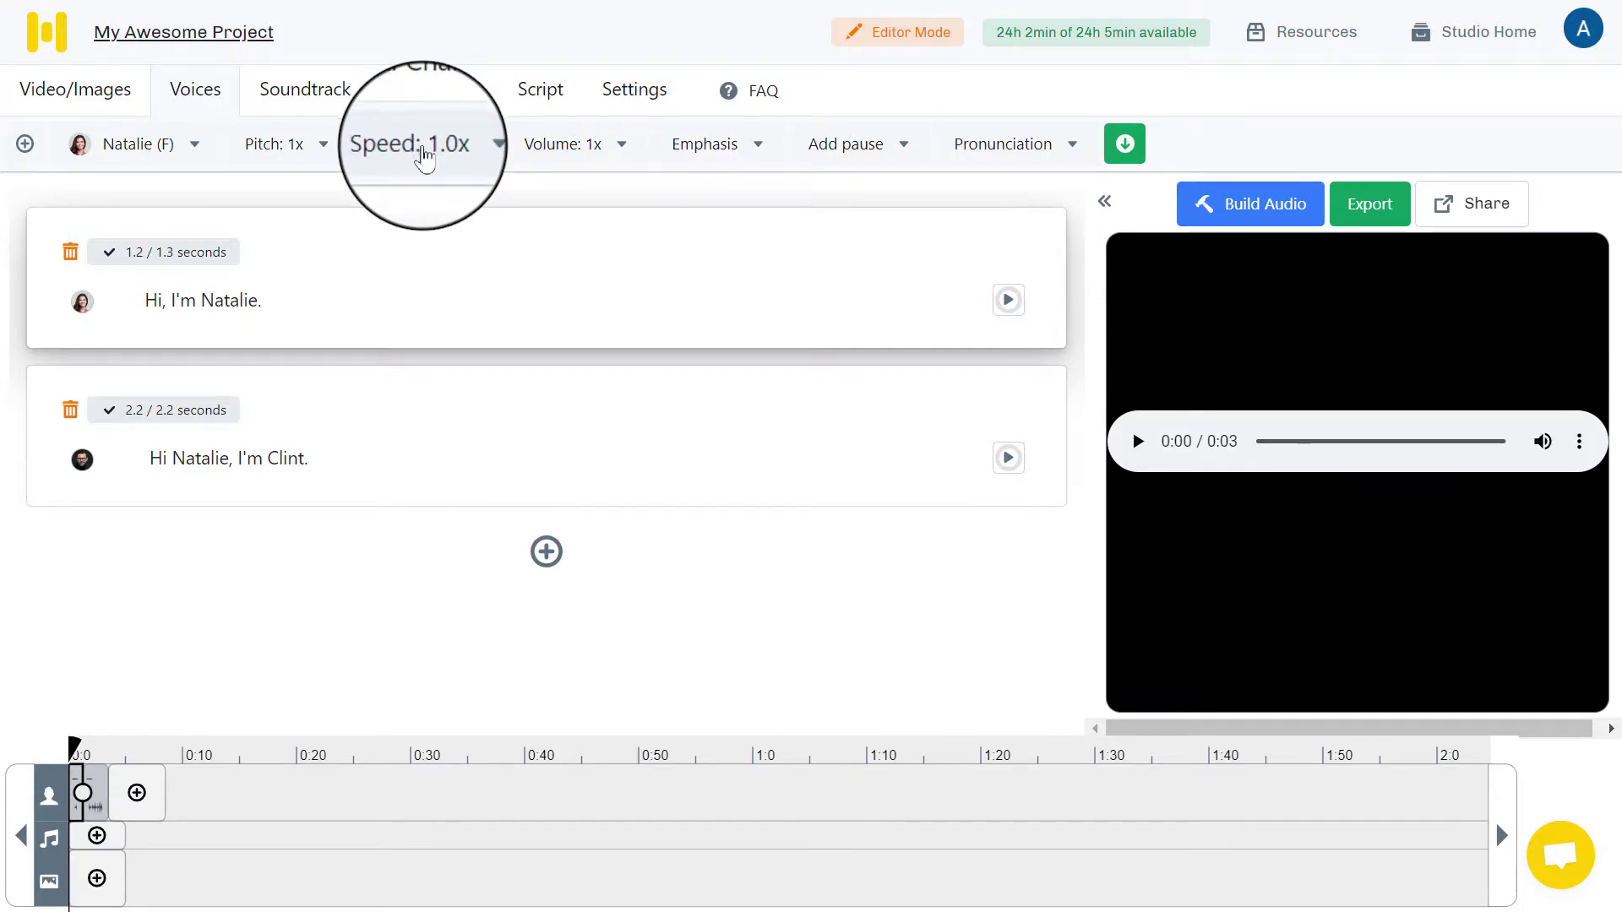
# - Preview Natalie's Speed, Volume, Emphasis and pause controls, discarding the emphasis edit, then open Pronunciation
pyautogui.click(425, 158)
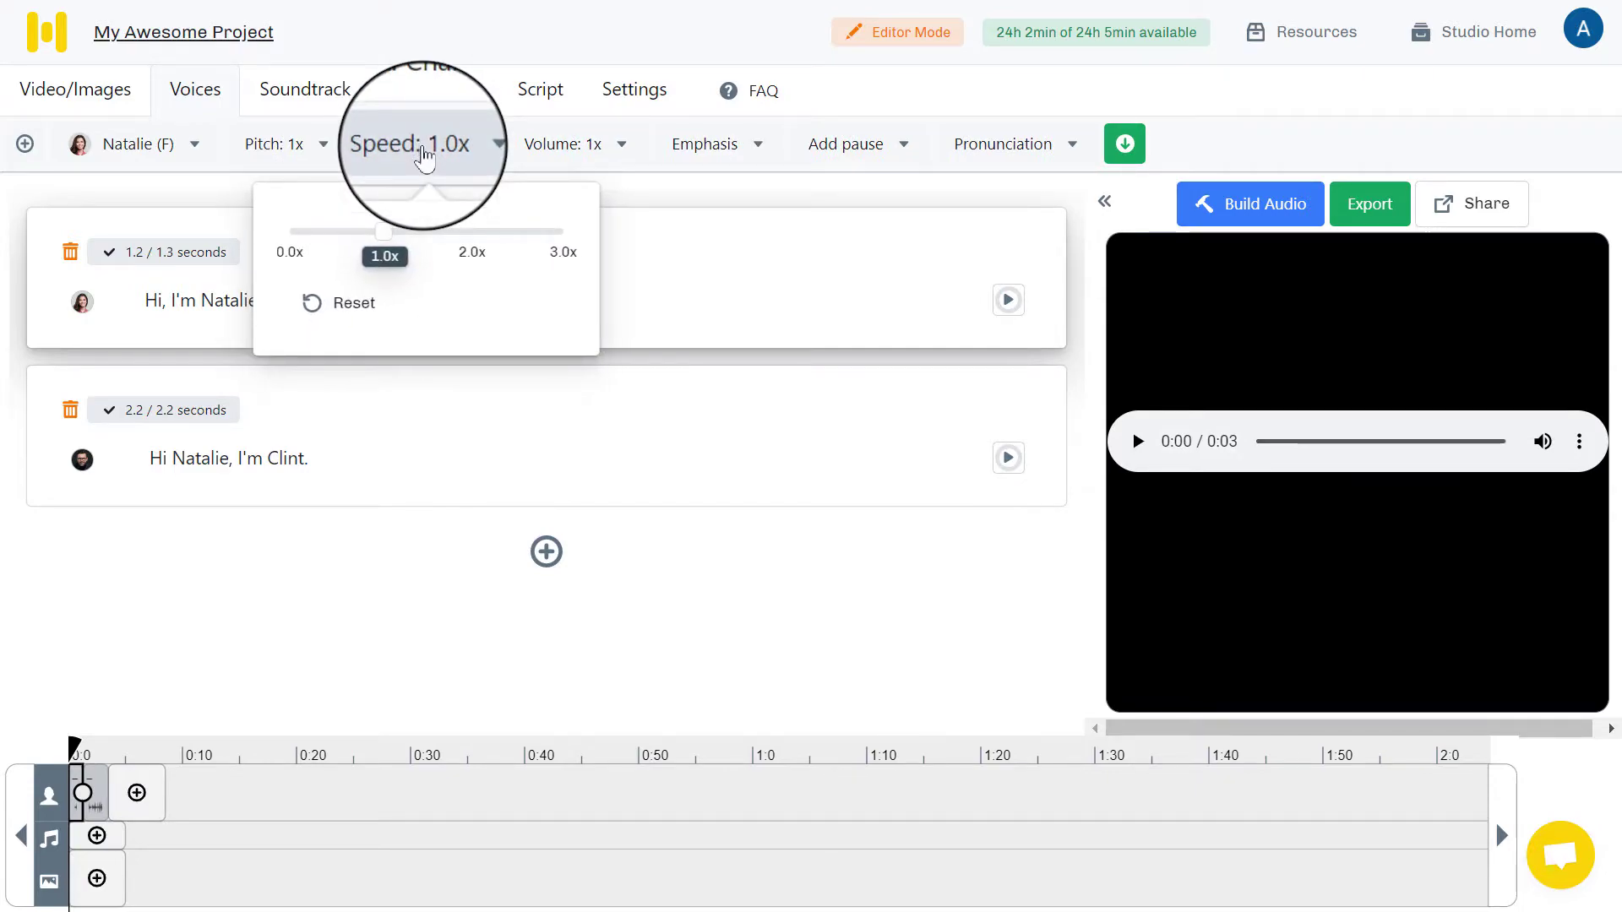
pyautogui.click(623, 157)
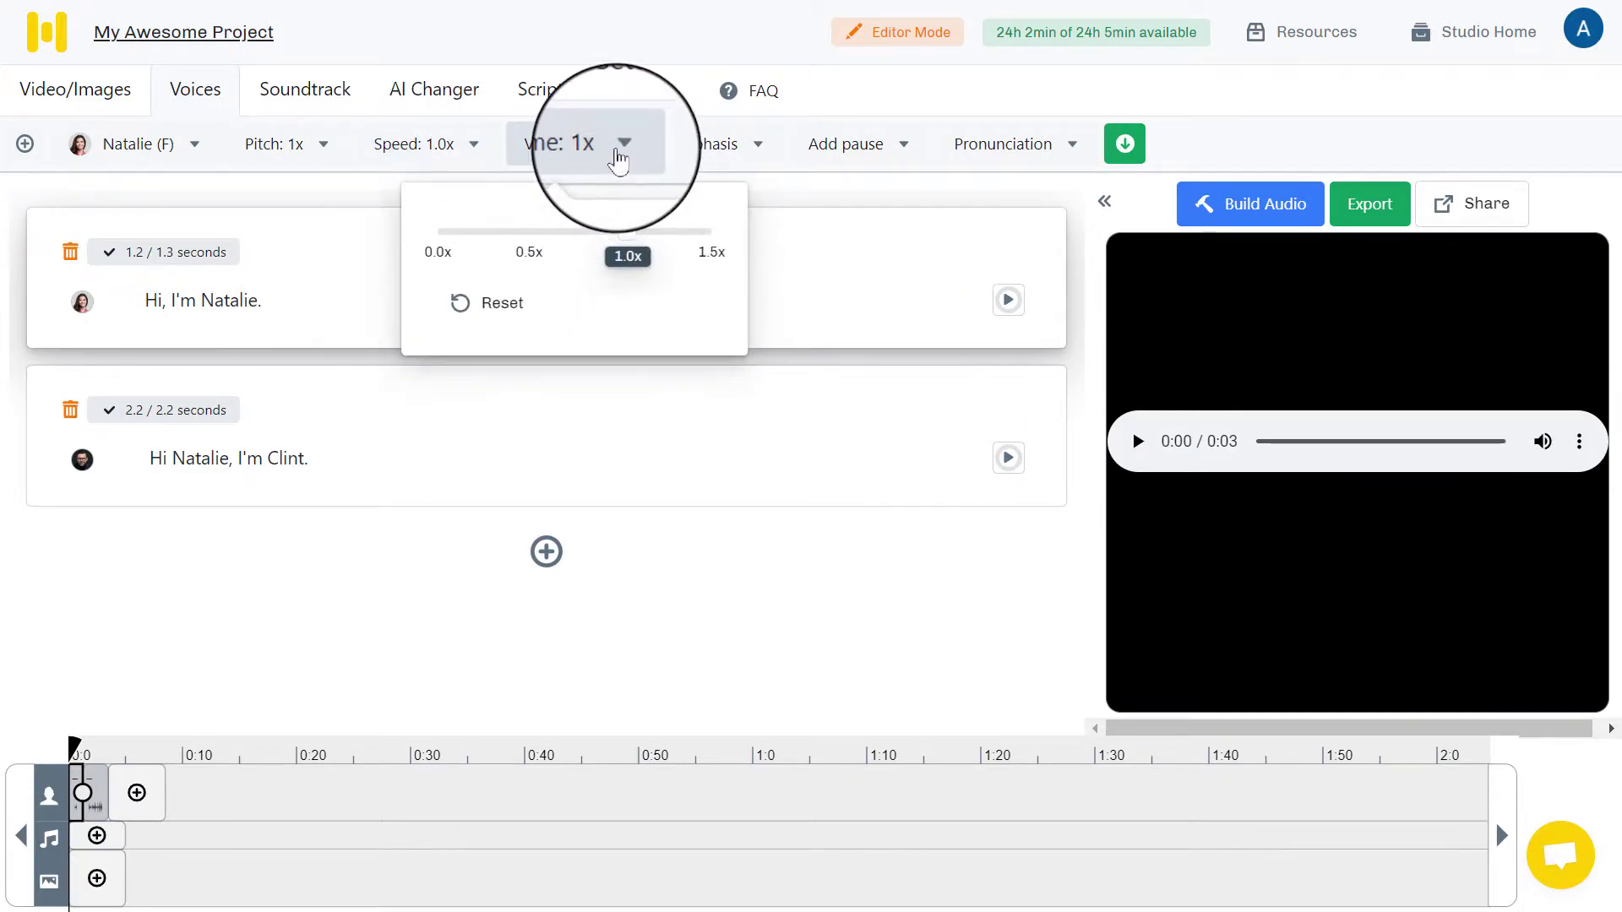
pyautogui.click(718, 158)
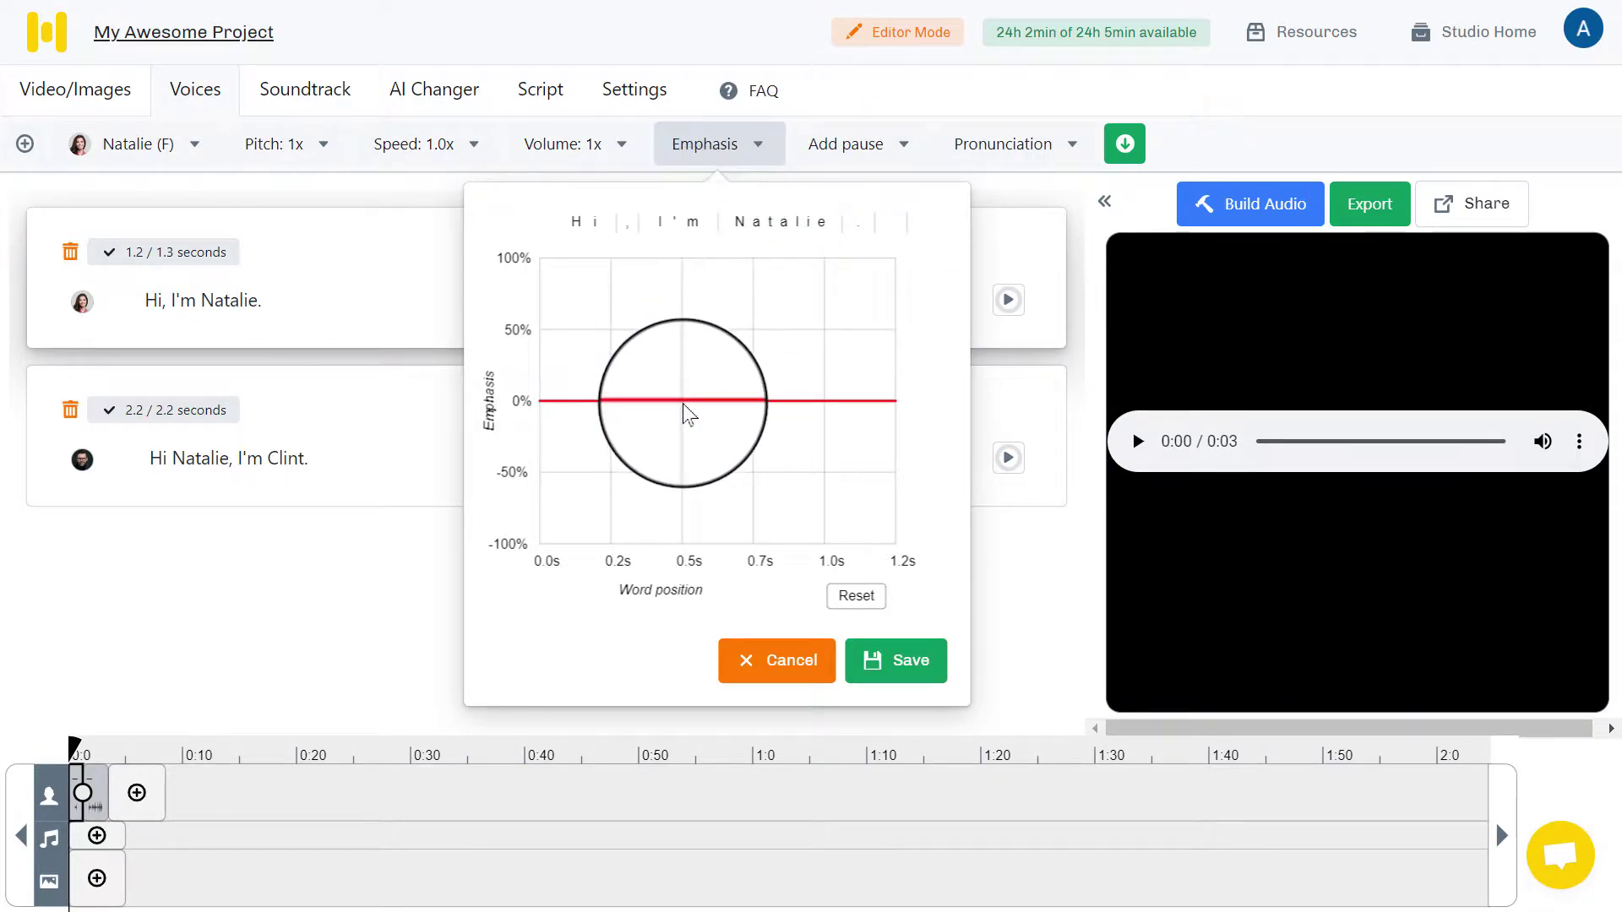
pyautogui.moveTo(687, 402); pyautogui.dragTo(686, 304)
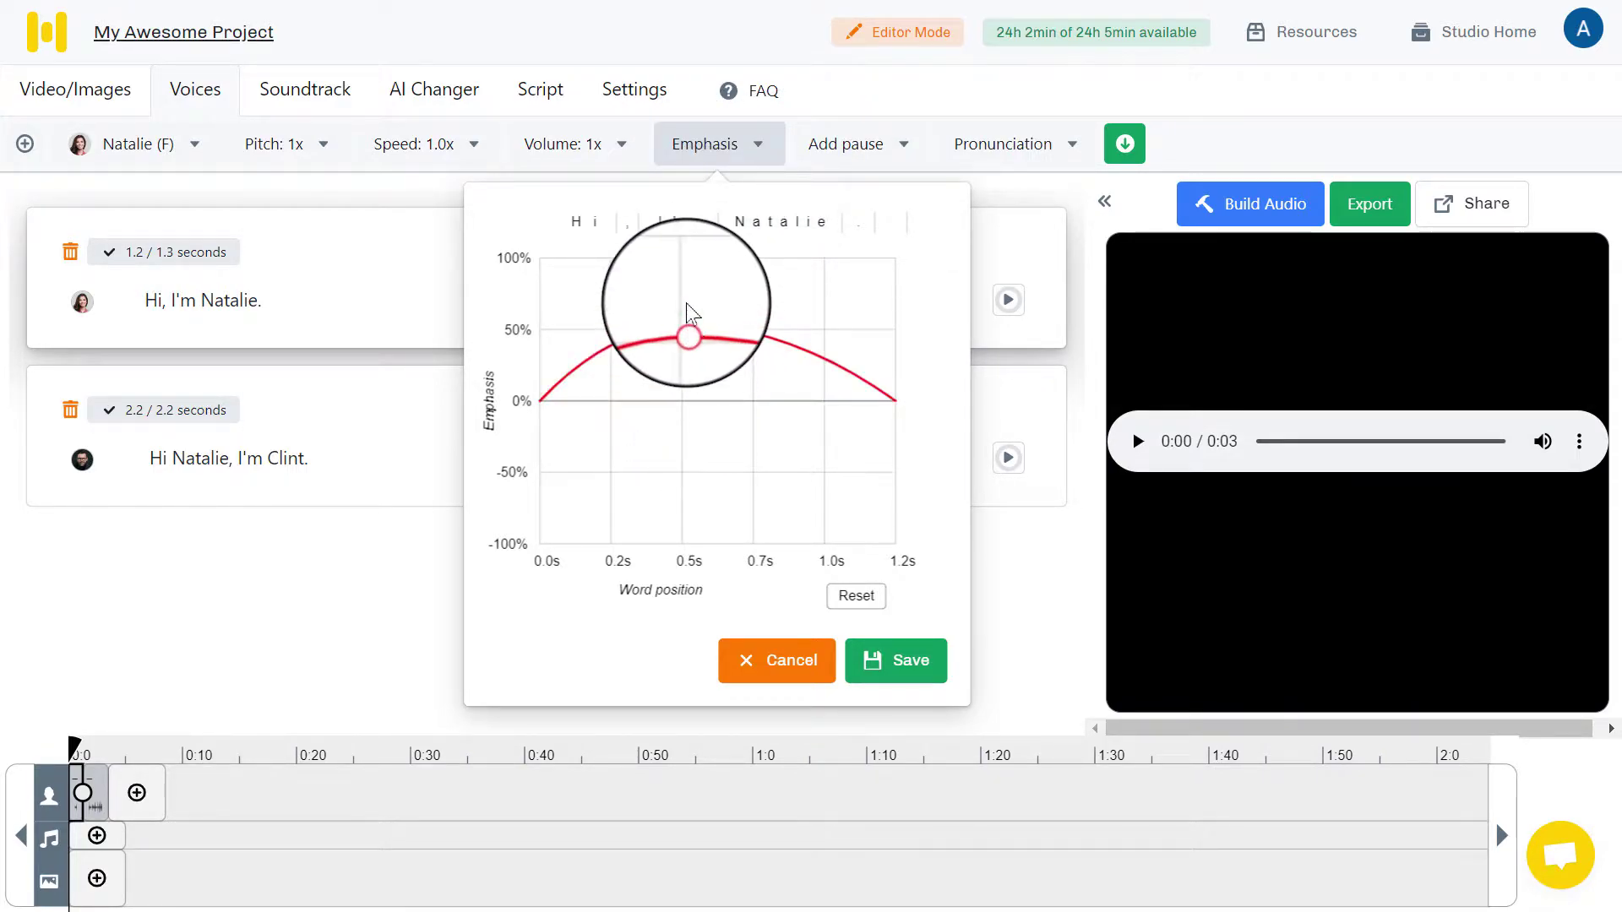
pyautogui.click(778, 668)
pyautogui.click(853, 152)
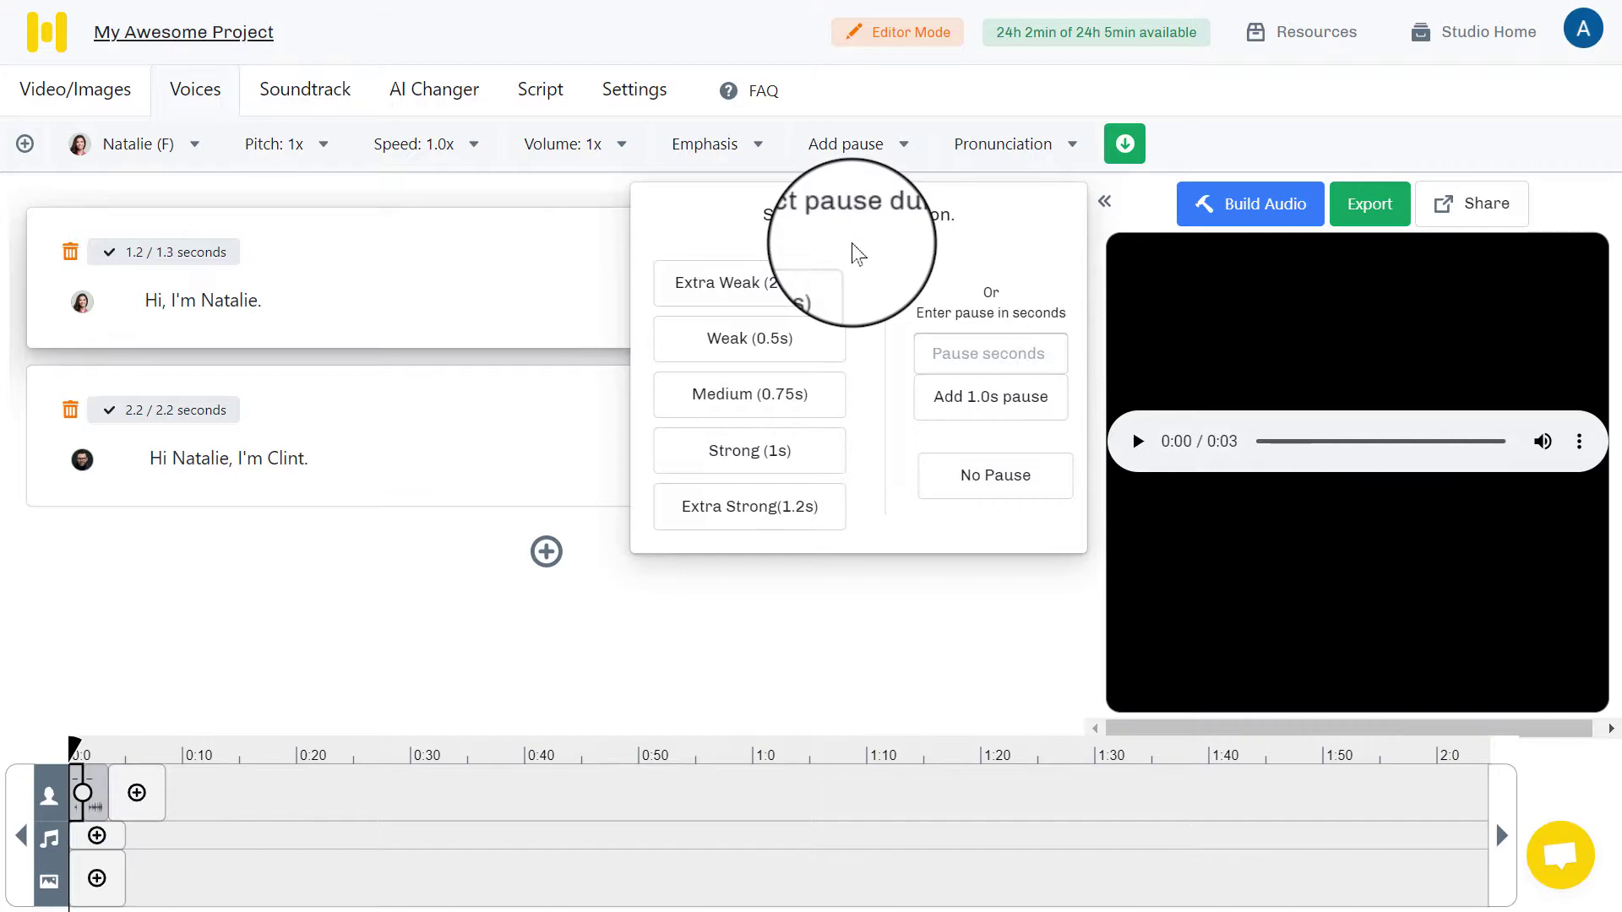
pyautogui.click(986, 157)
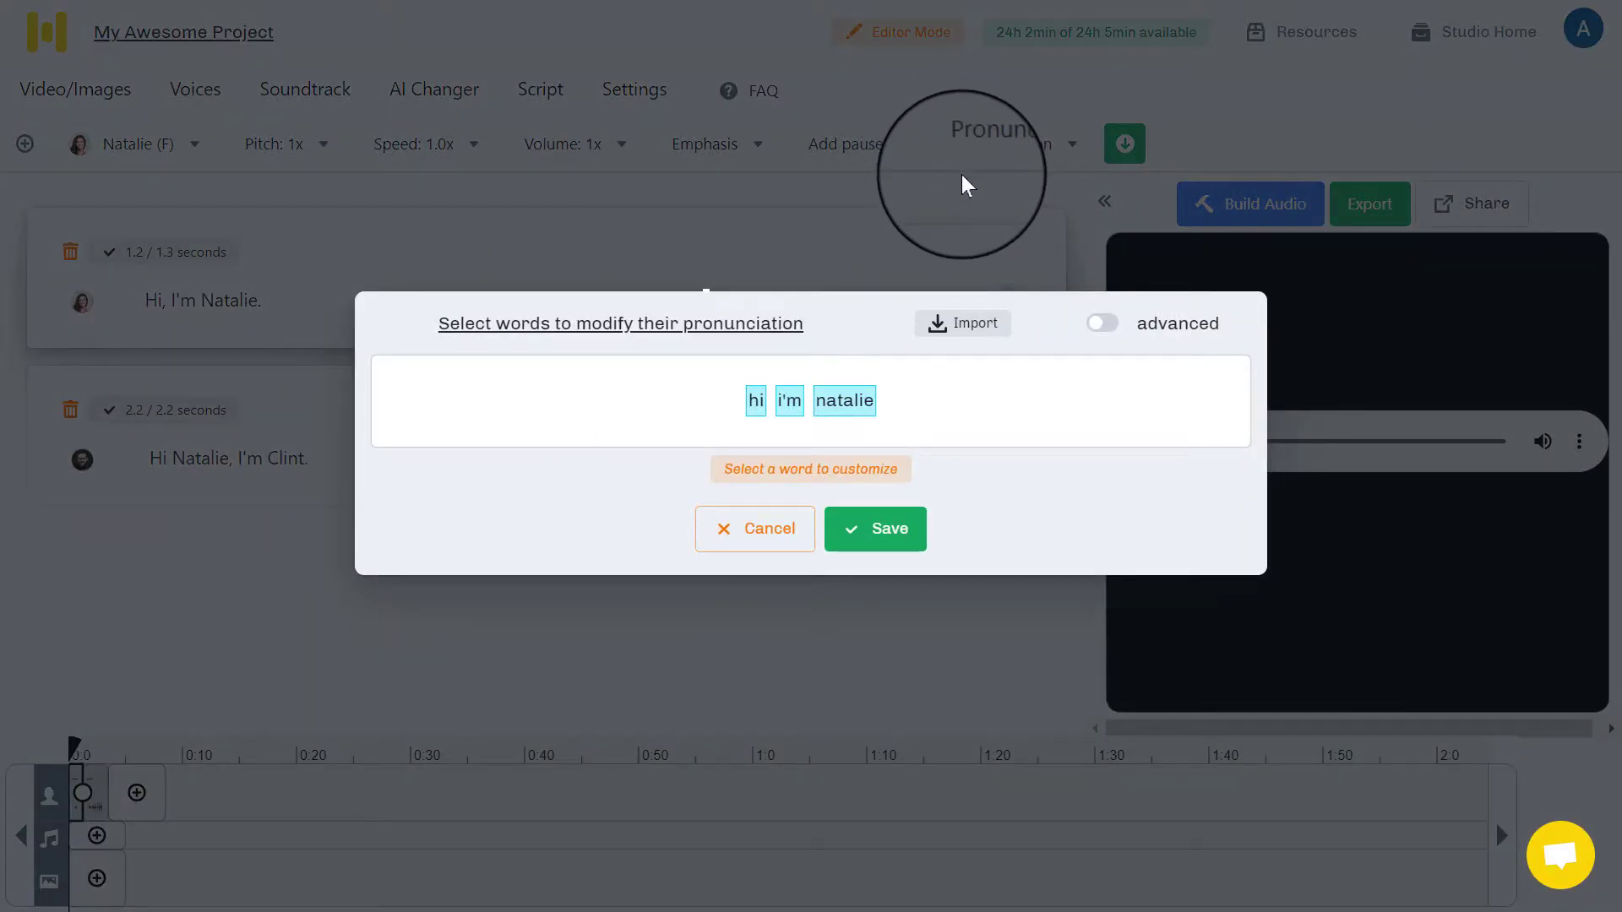
# - Select the word 'natalie', focus its Alternate field, then cancel without saving a pronunciation
pyautogui.click(826, 414)
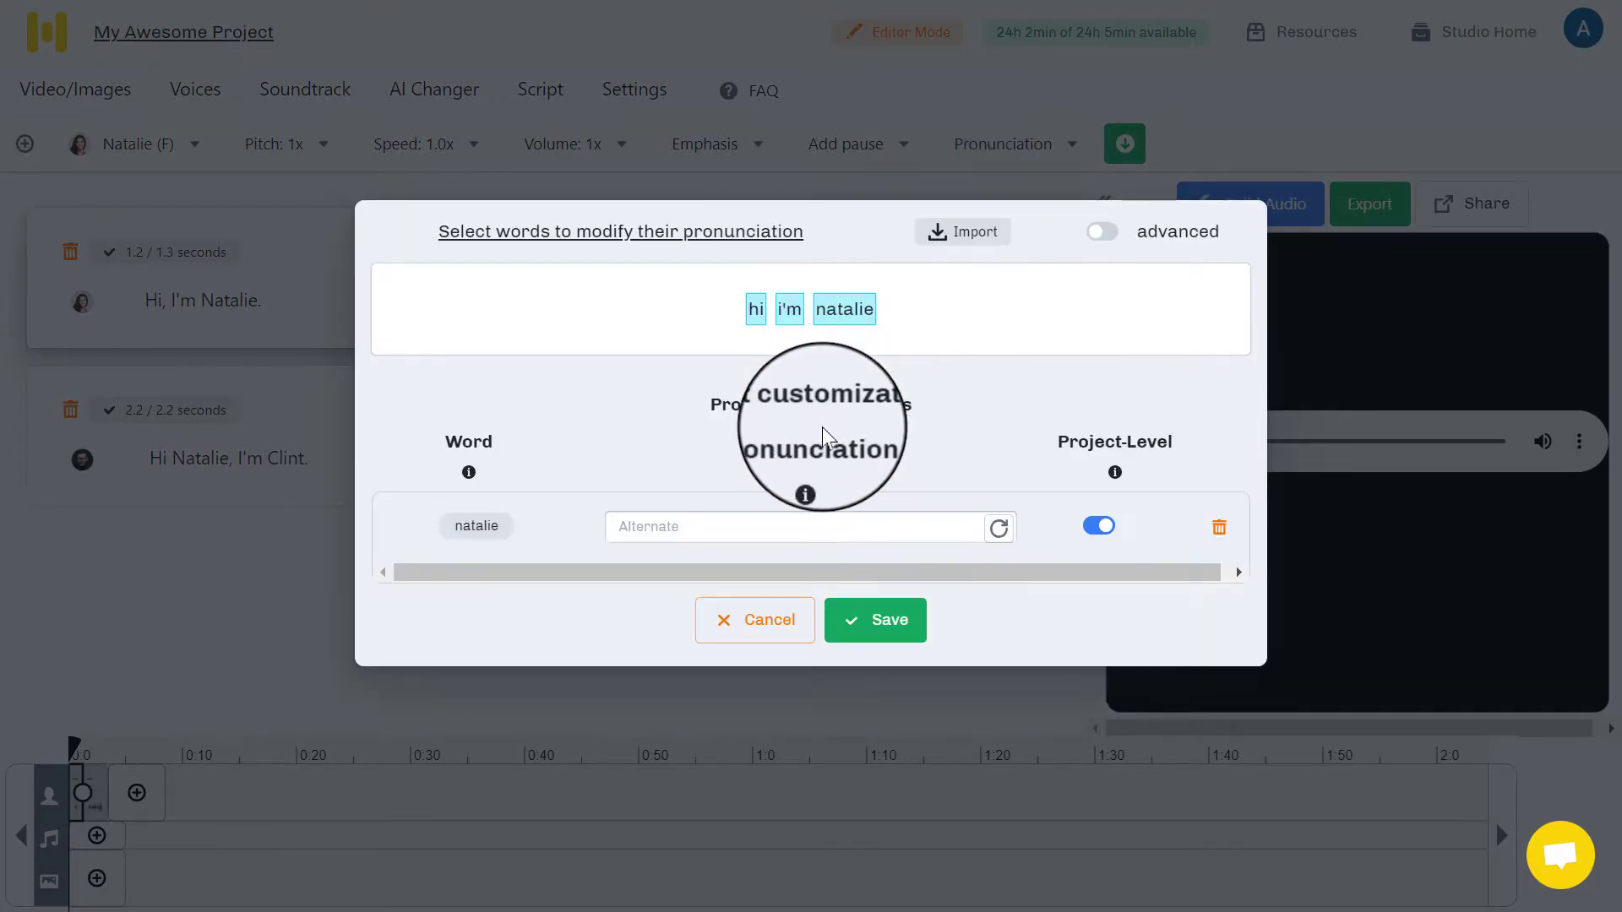
pyautogui.click(739, 529)
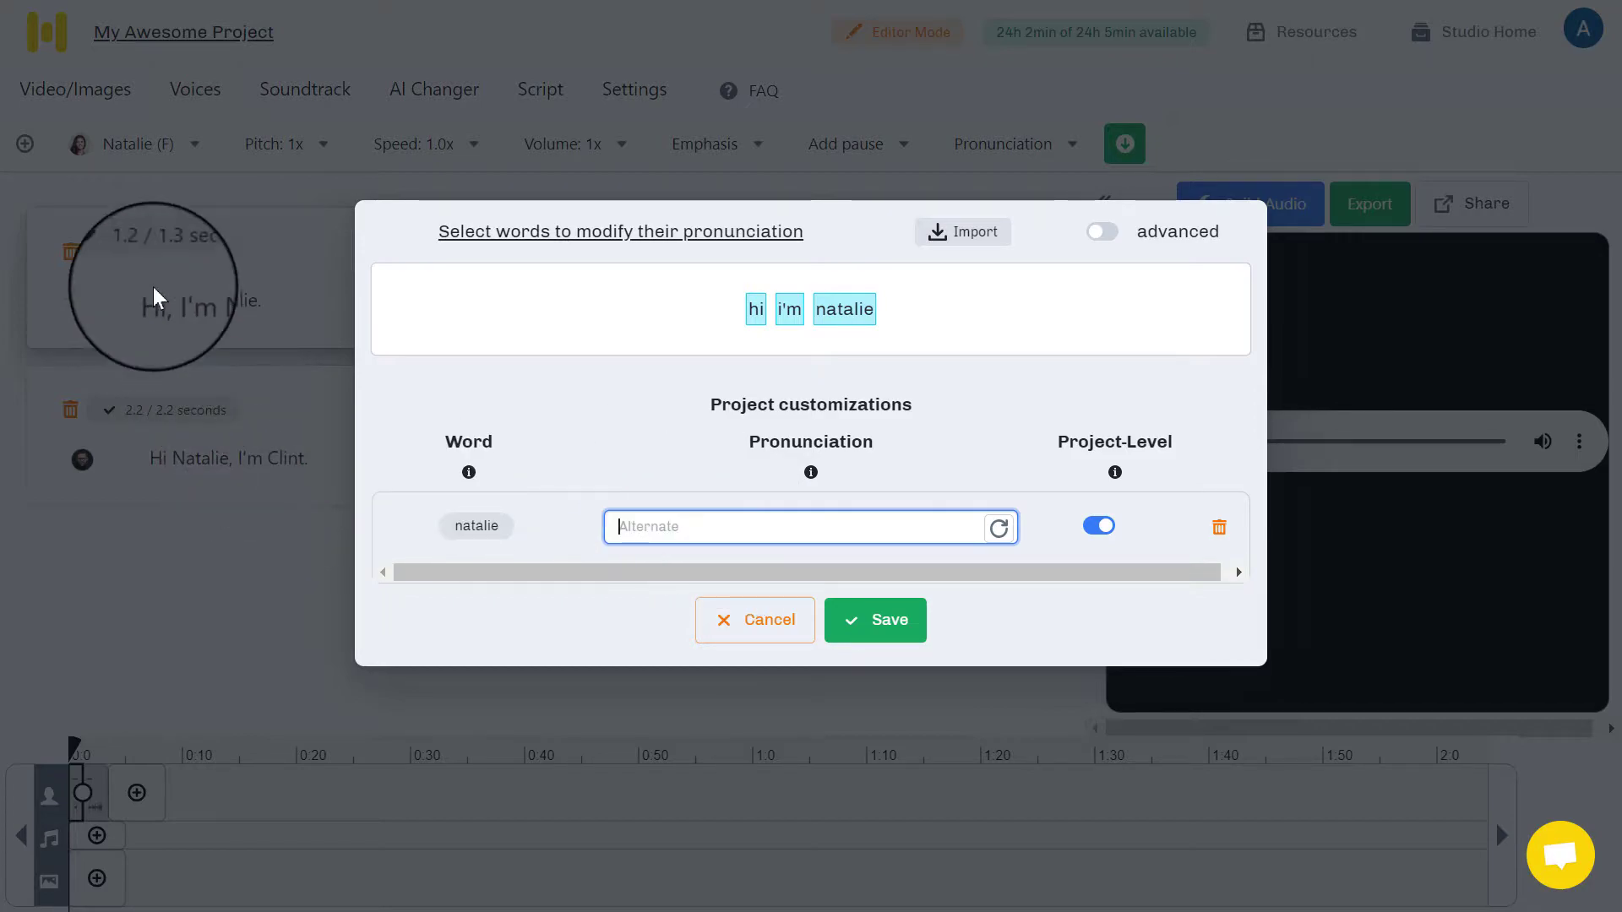
pyautogui.click(763, 611)
# - Open the export options and browse the Video, Voice Only, Music Only, Voice + Music and Script tiles
pyautogui.click(1365, 207)
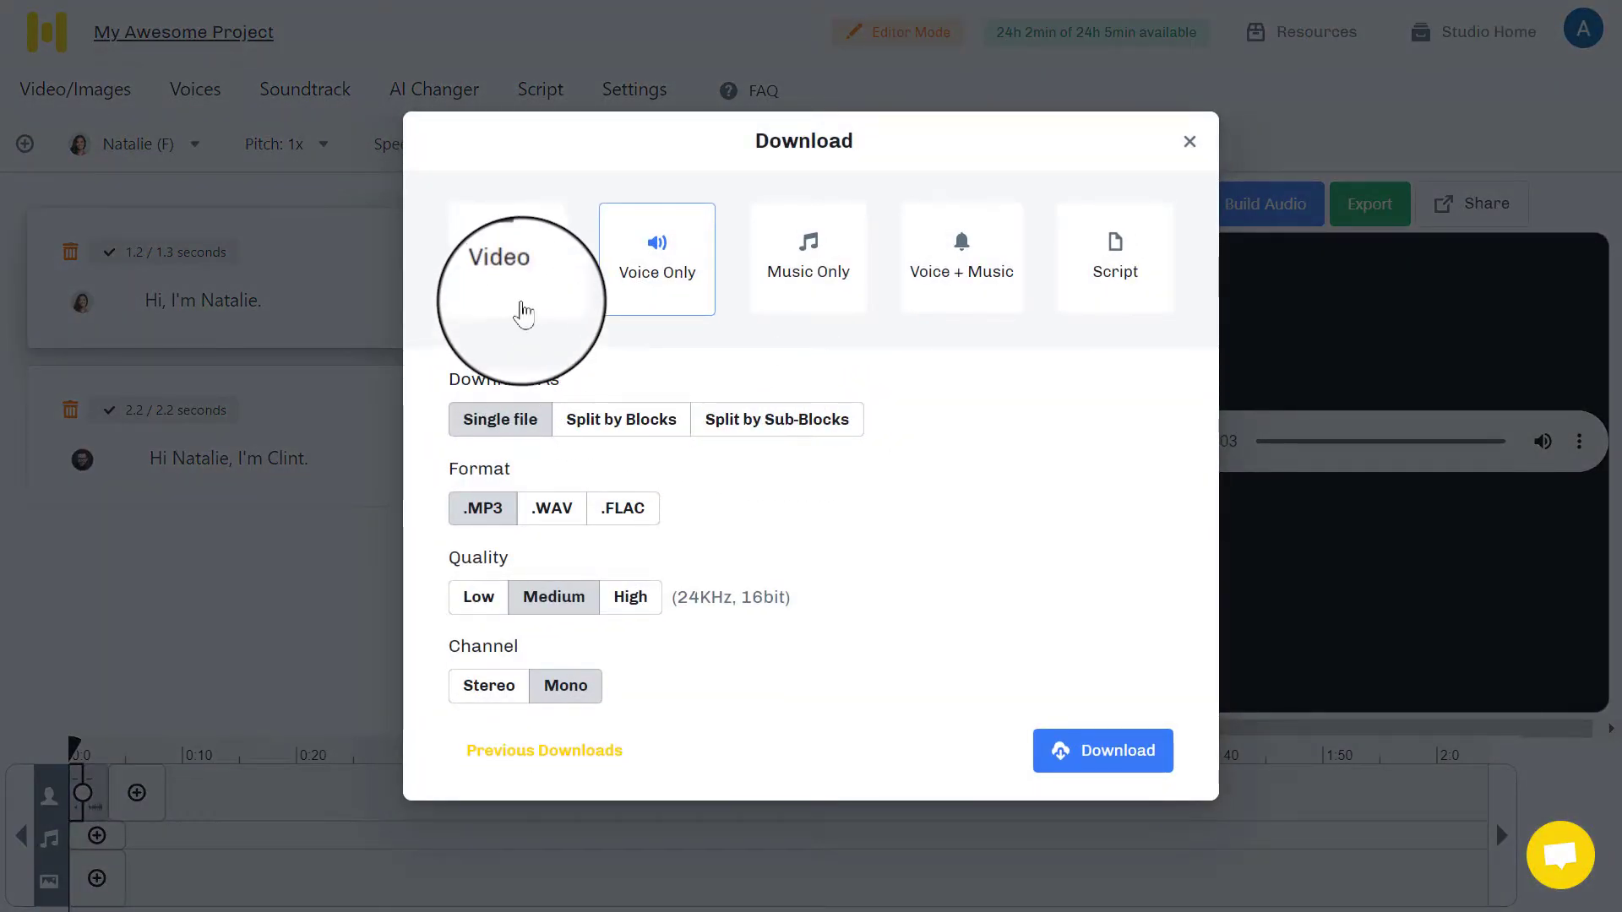
pyautogui.click(523, 302)
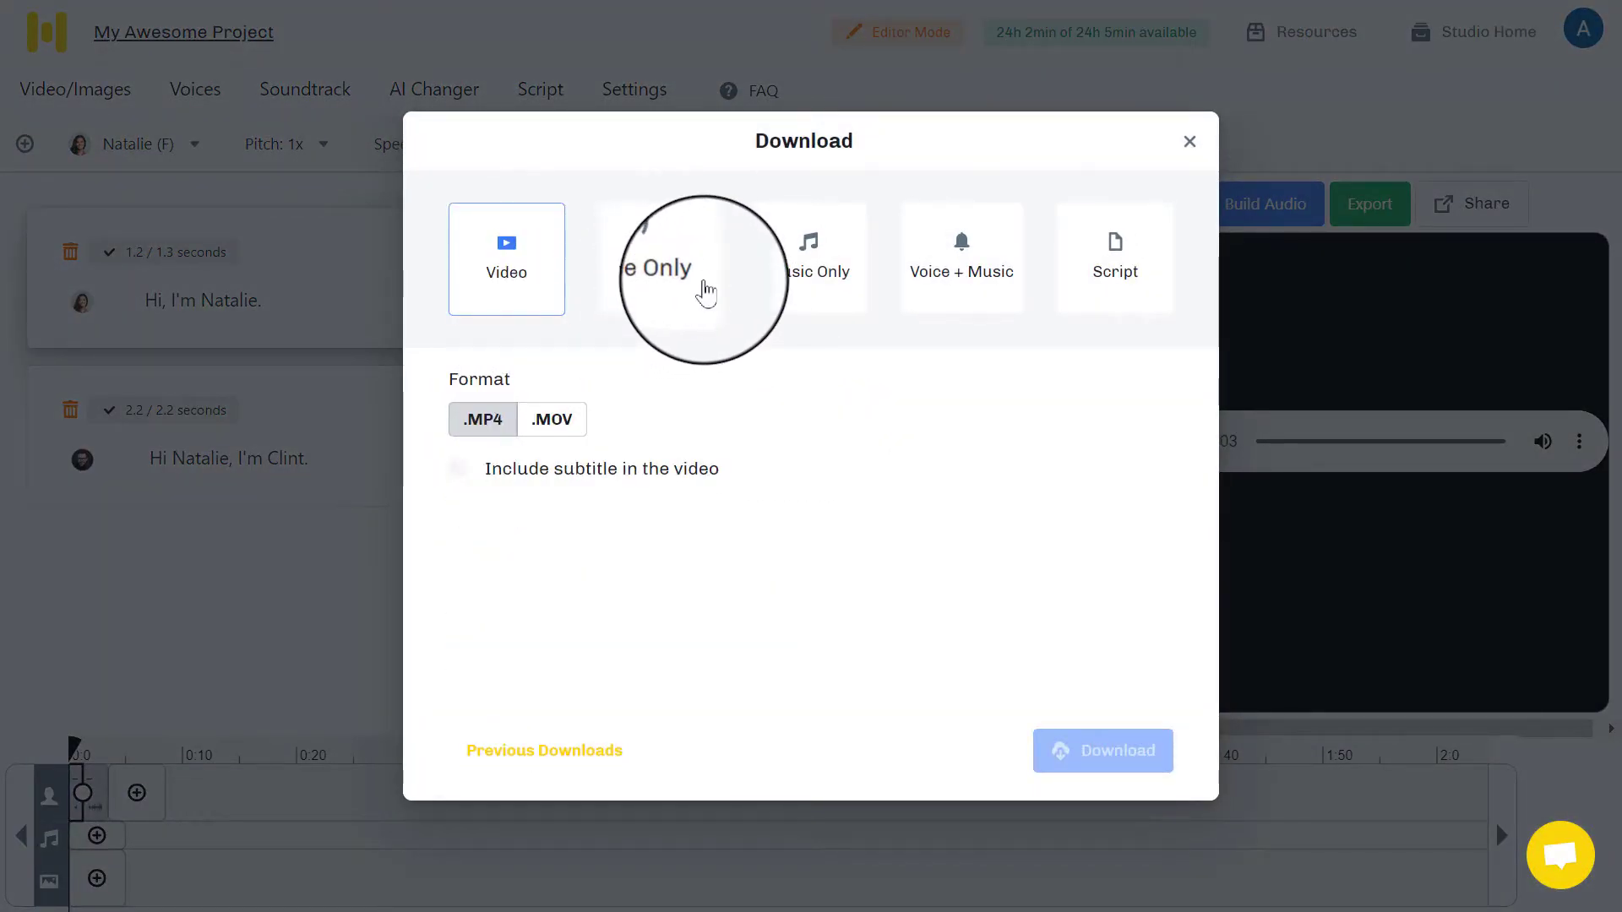
pyautogui.click(708, 297)
pyautogui.click(813, 296)
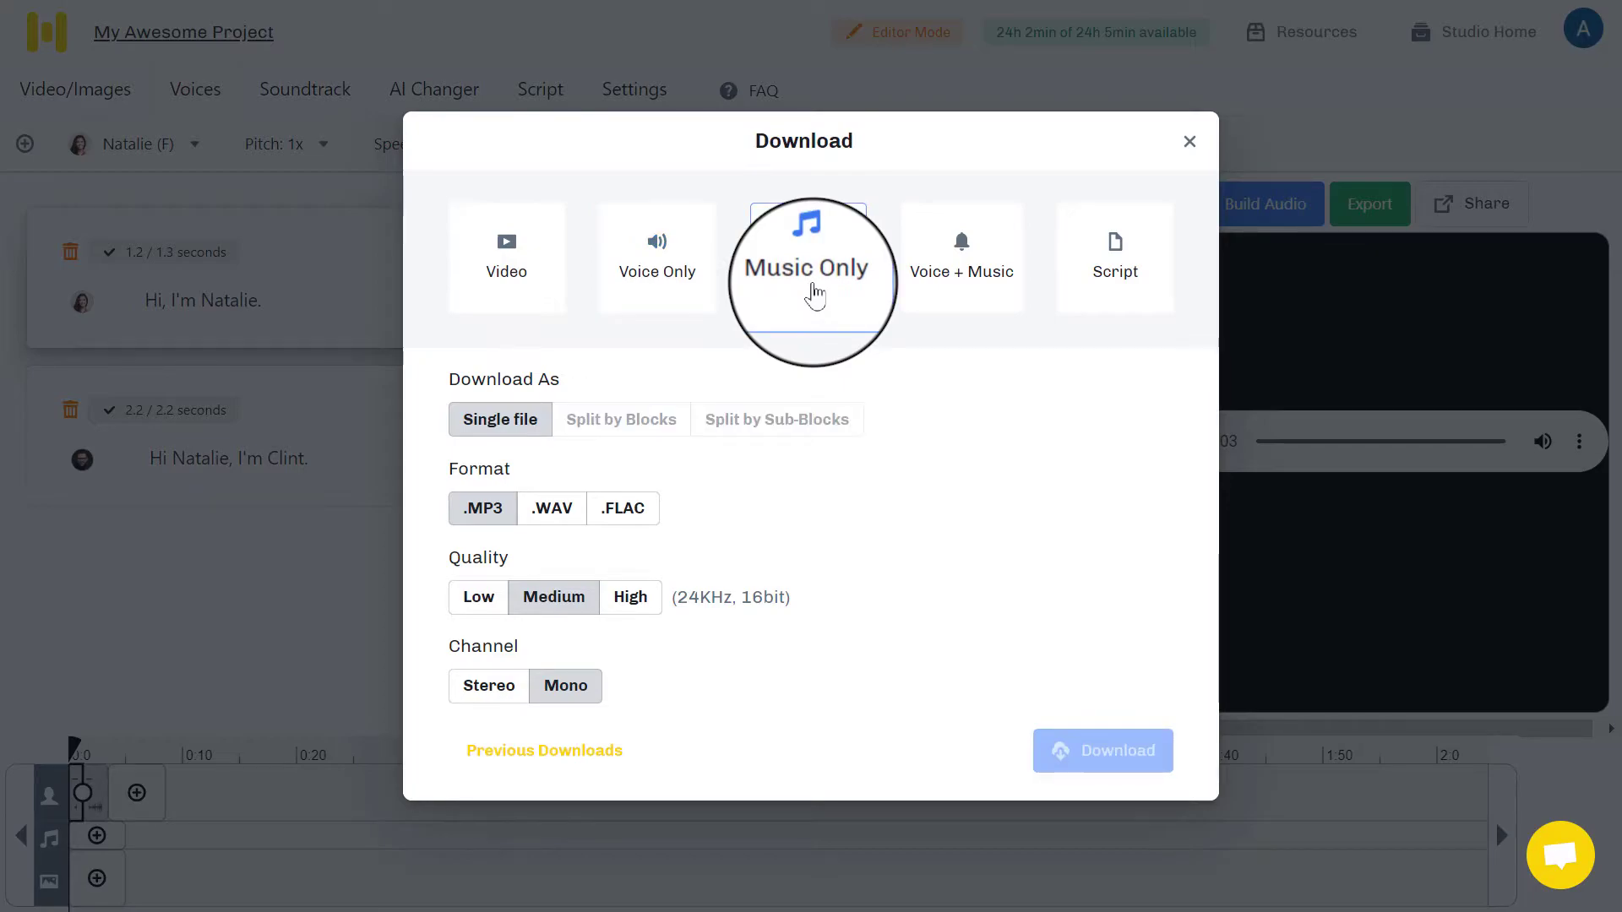
pyautogui.click(945, 300)
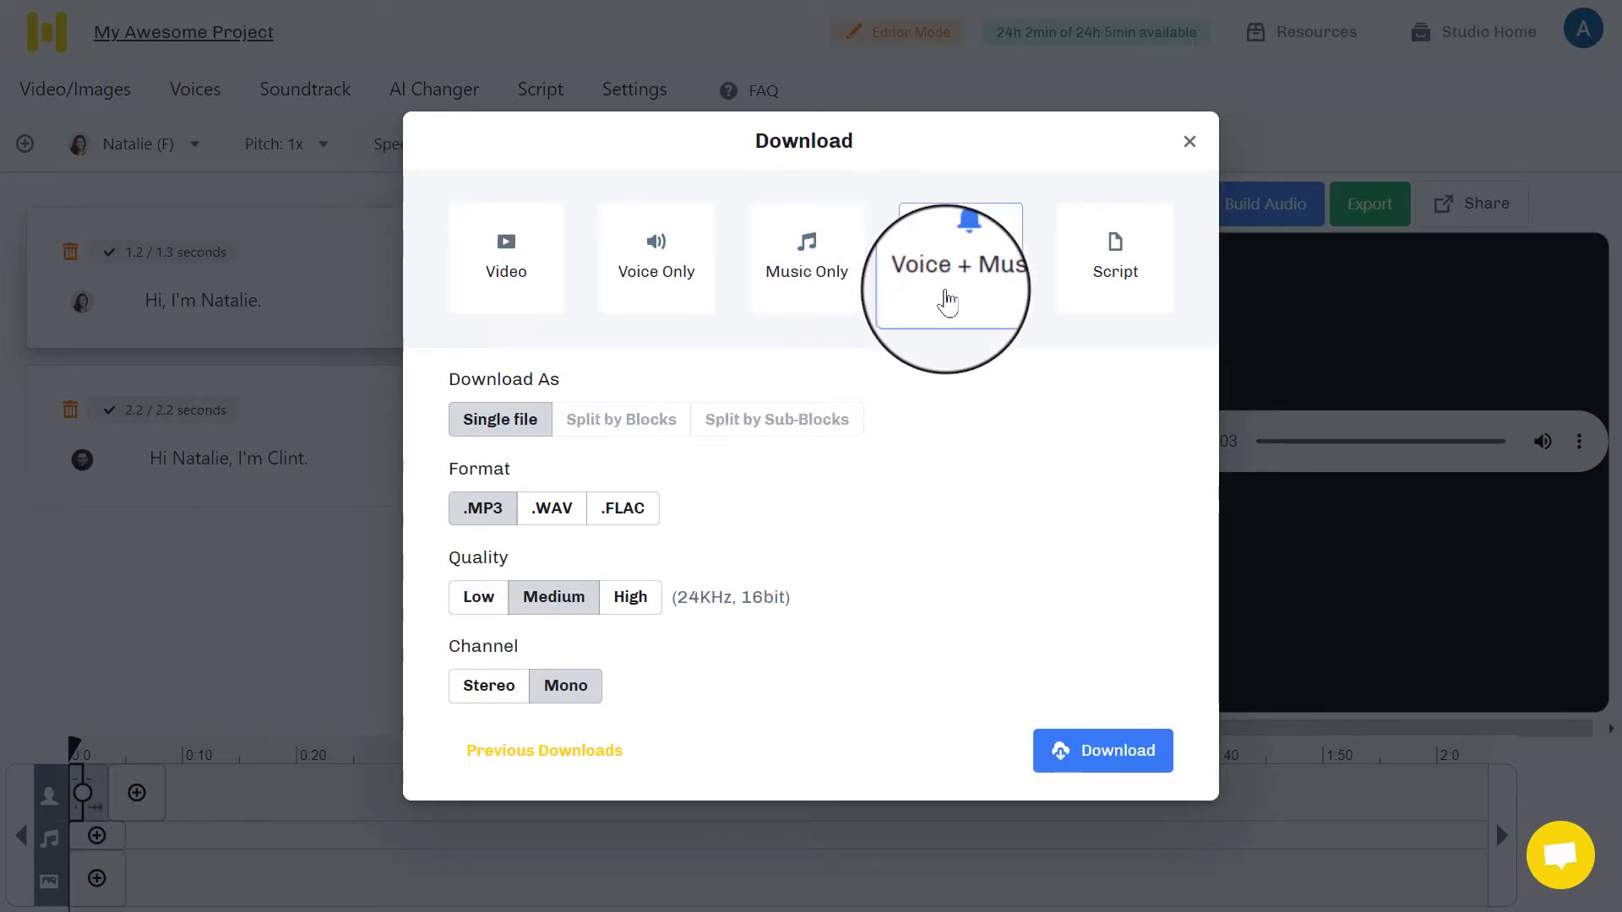
pyautogui.click(1105, 299)
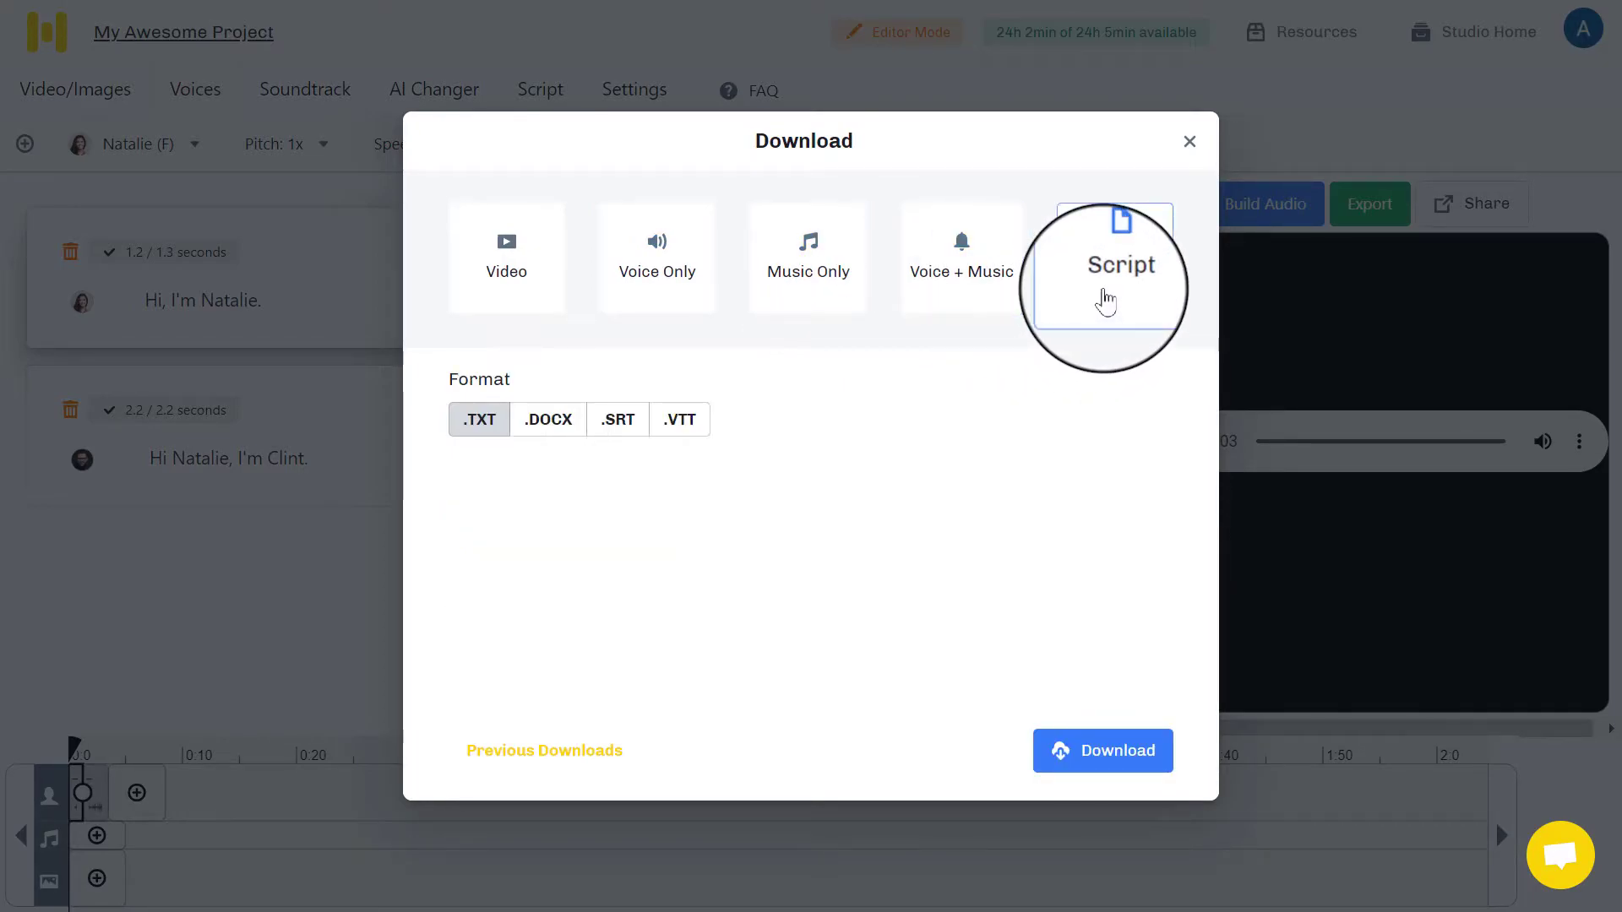
# - Choose Voice Only, split by blocks, as .MP3 at High quality
pyautogui.click(652, 291)
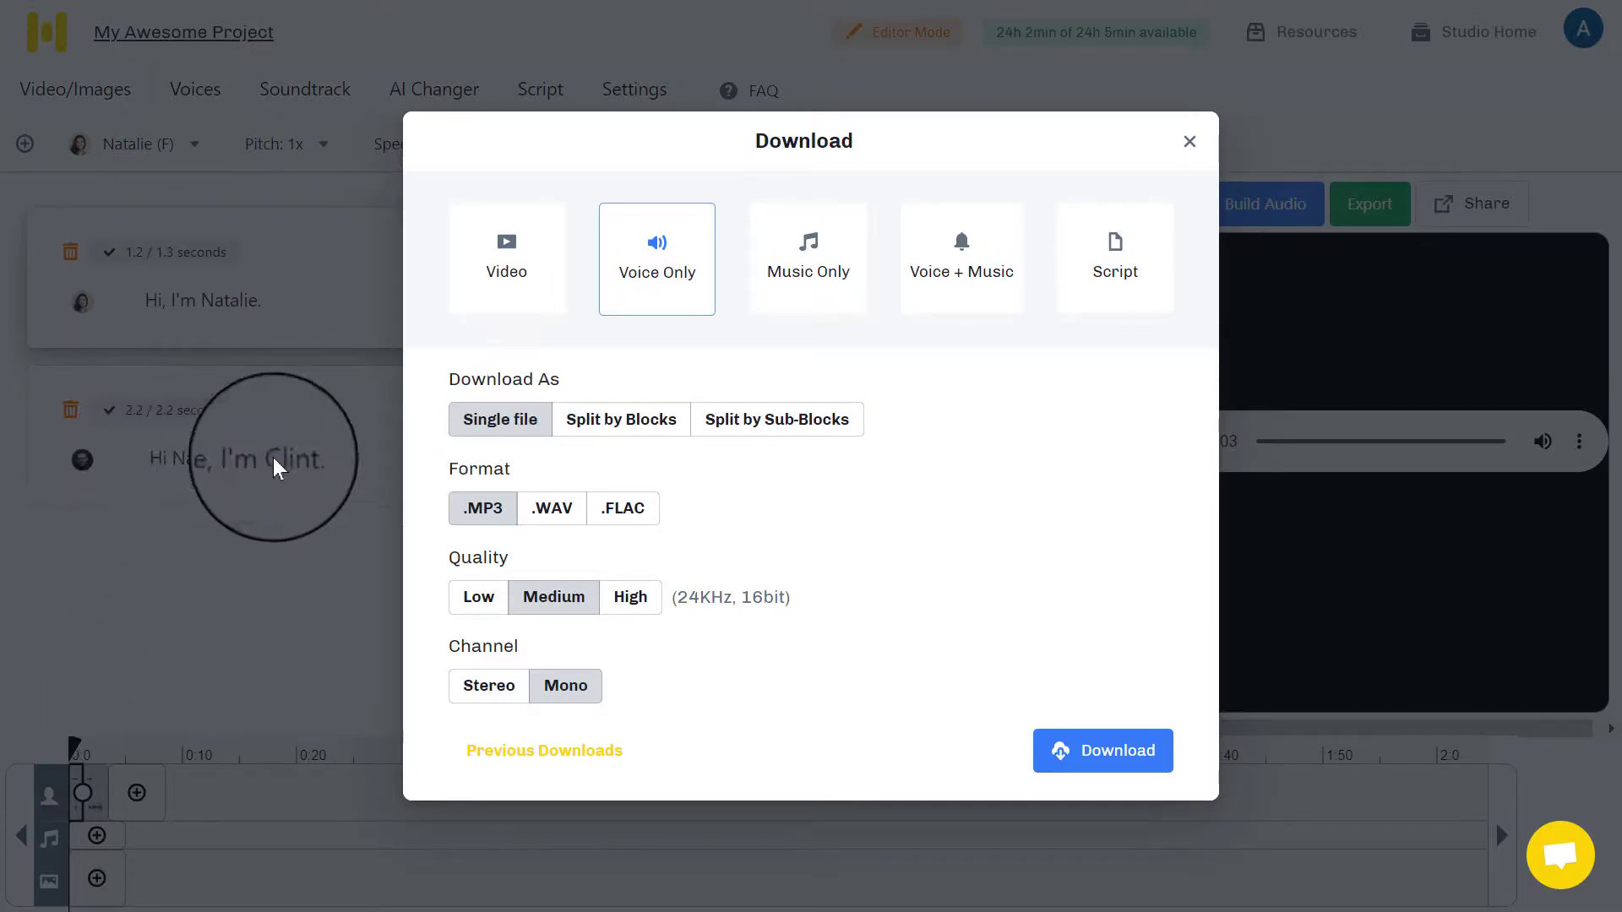
pyautogui.click(590, 439)
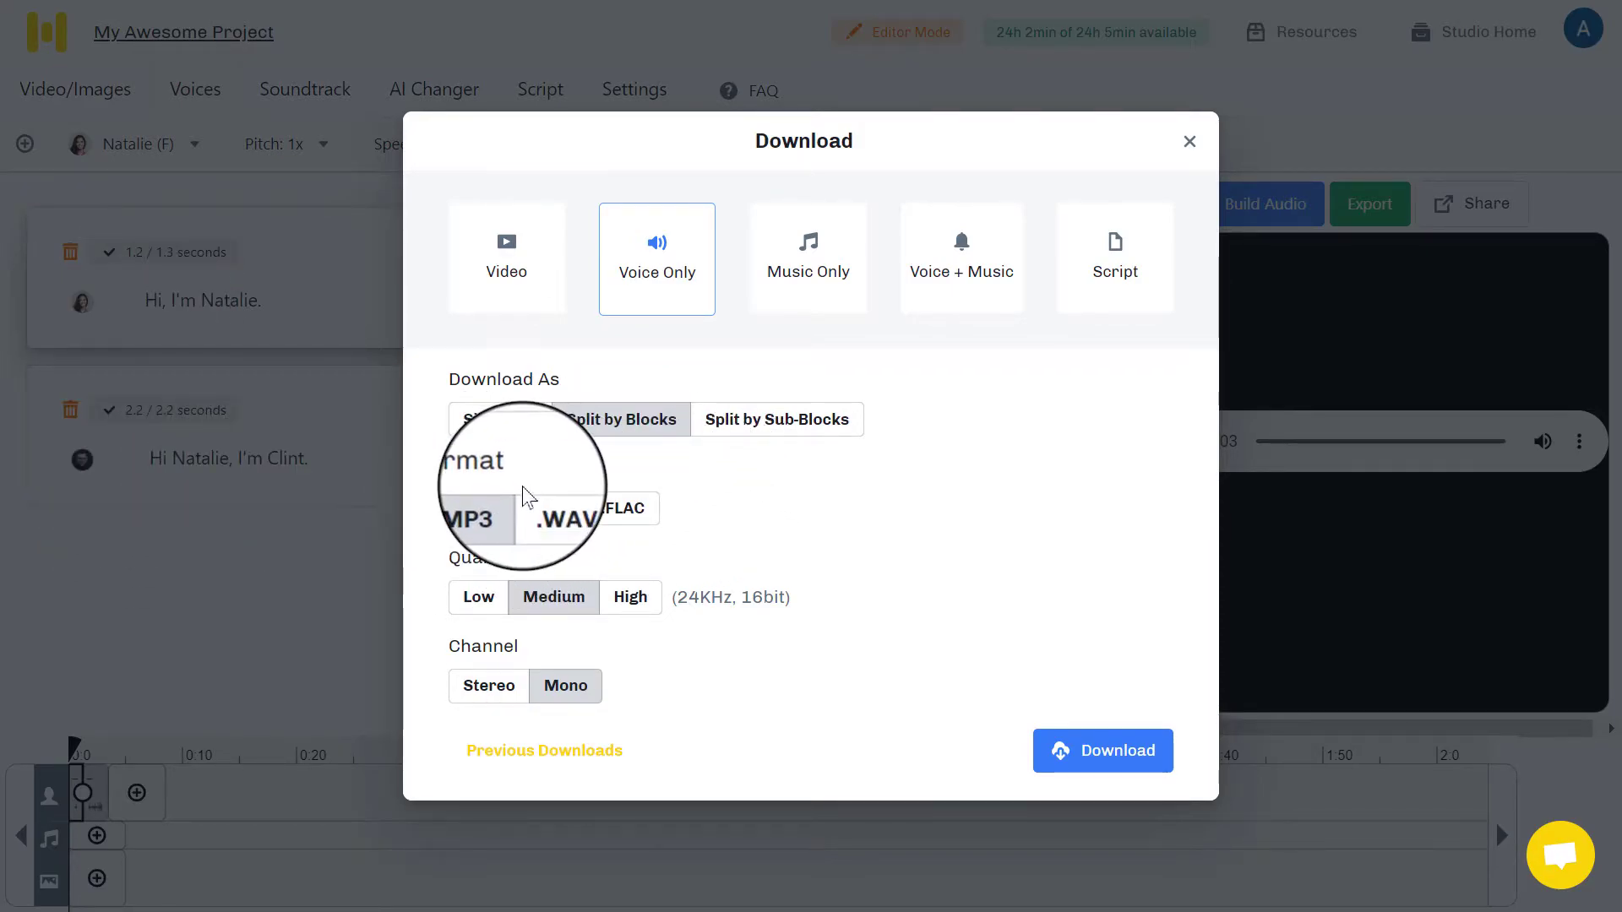
pyautogui.click(550, 517)
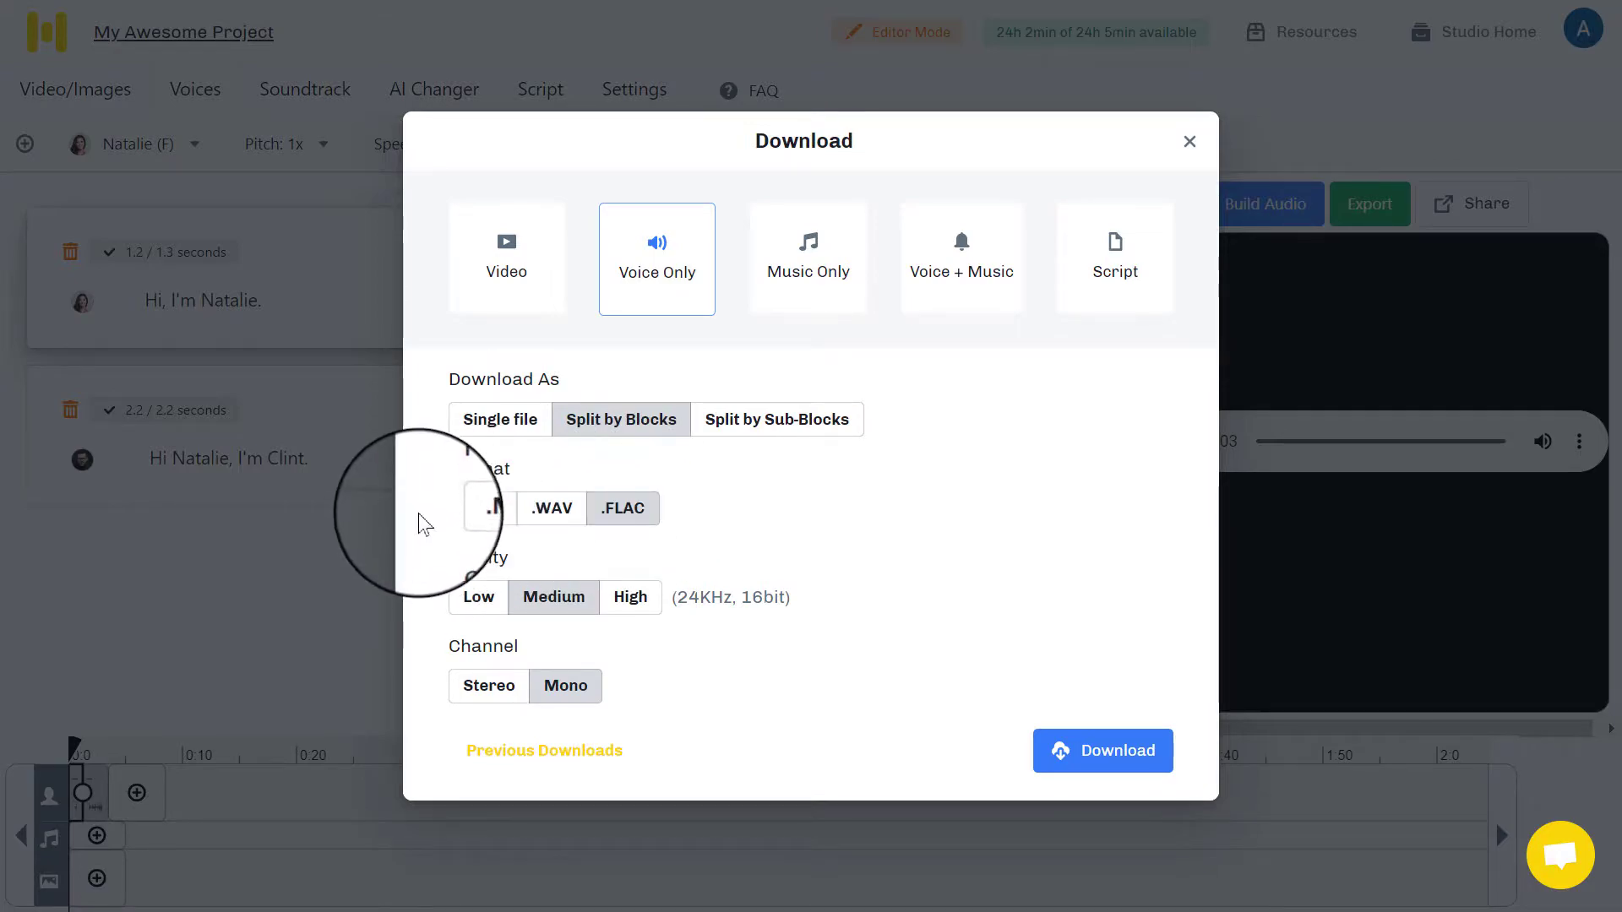
pyautogui.click(483, 510)
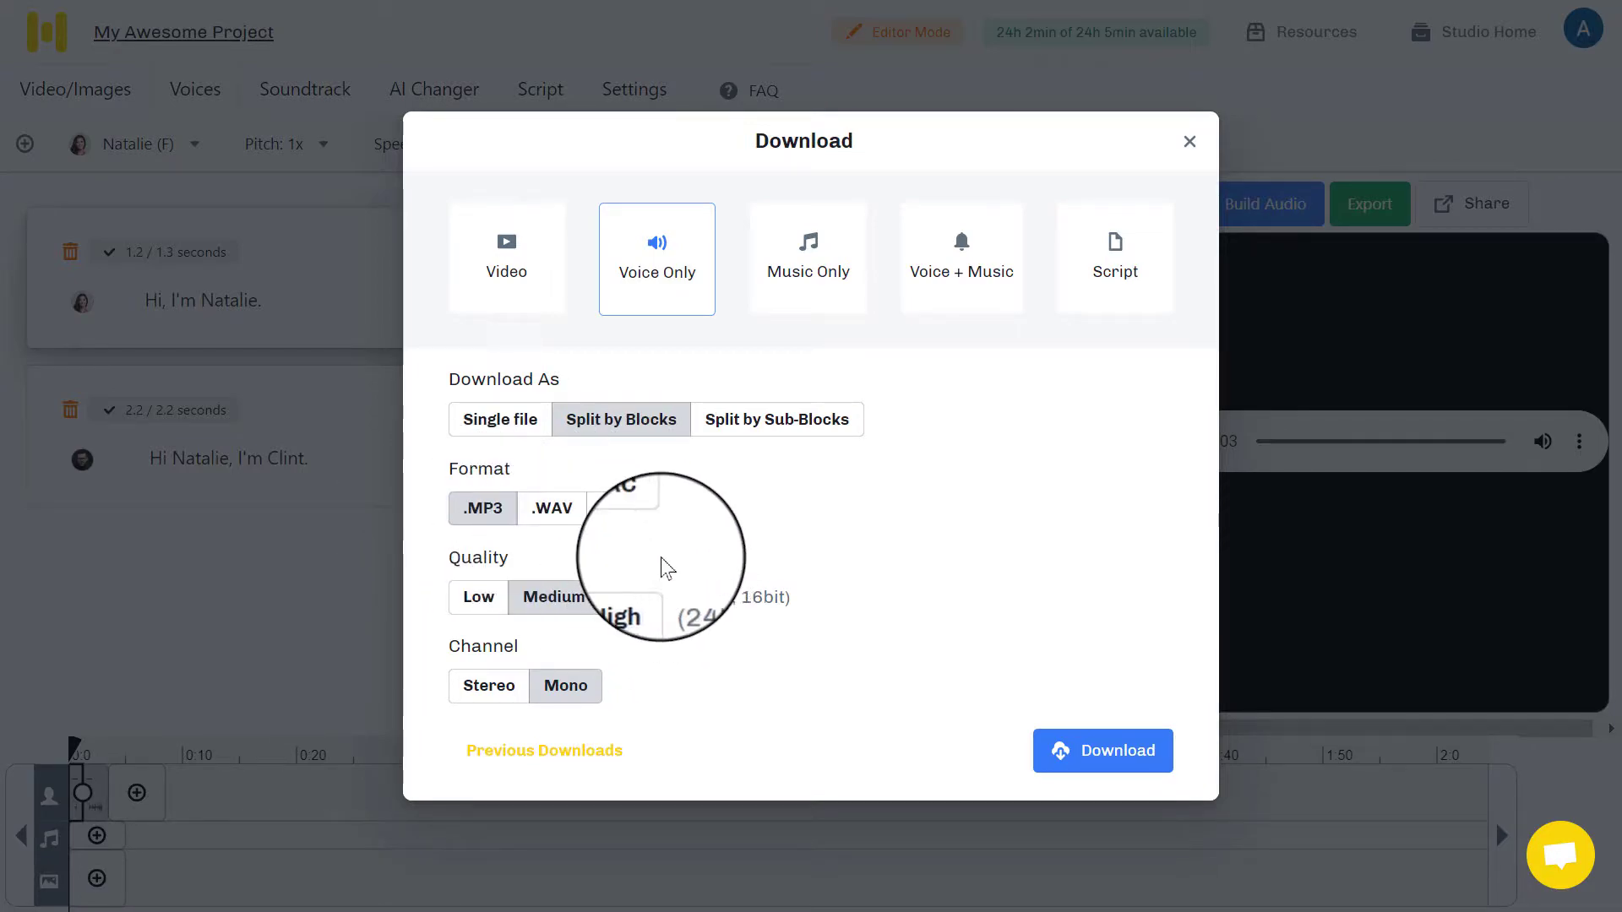
pyautogui.click(638, 602)
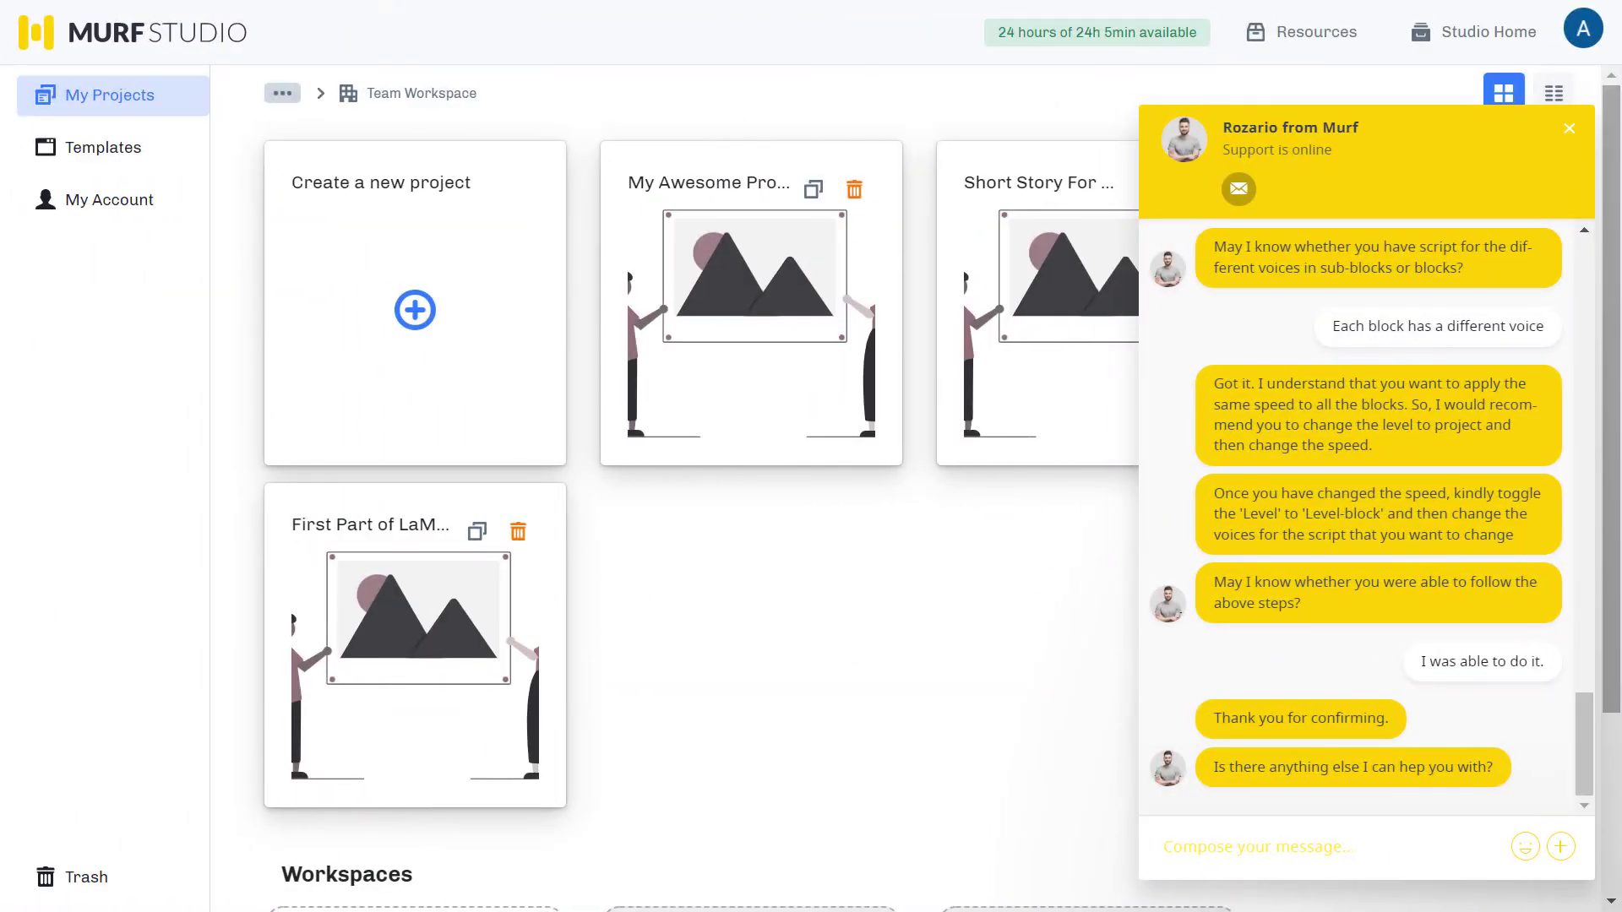
# - Scroll up the support chat to read the advice: apply project-wide speed and volume first, then block changes
pyautogui.scroll(10, 1551, 734)
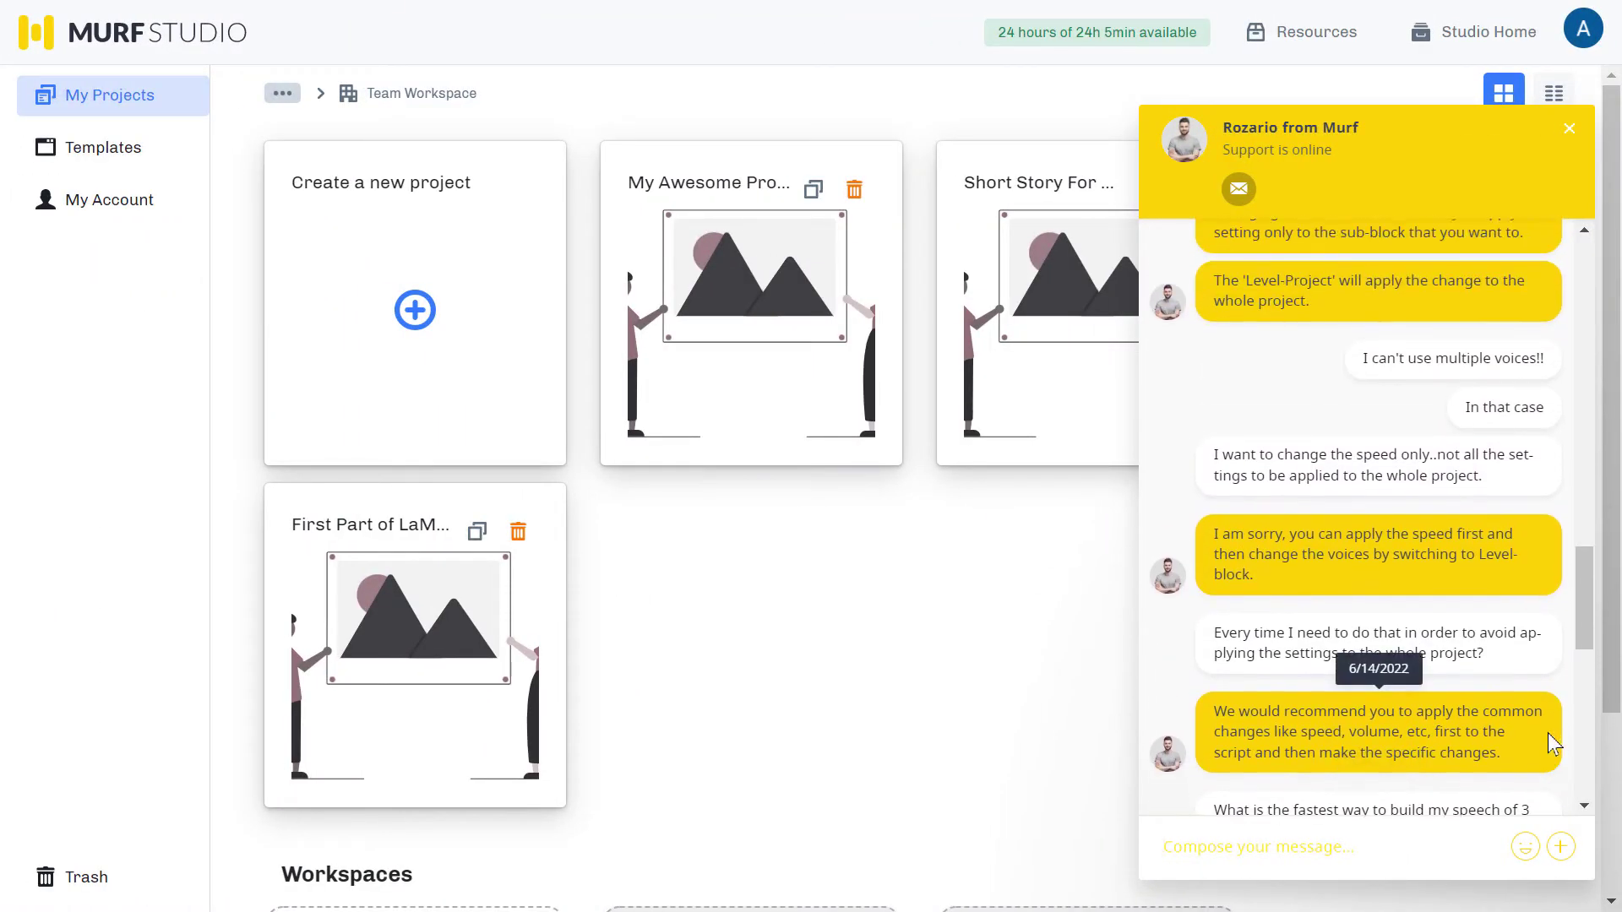